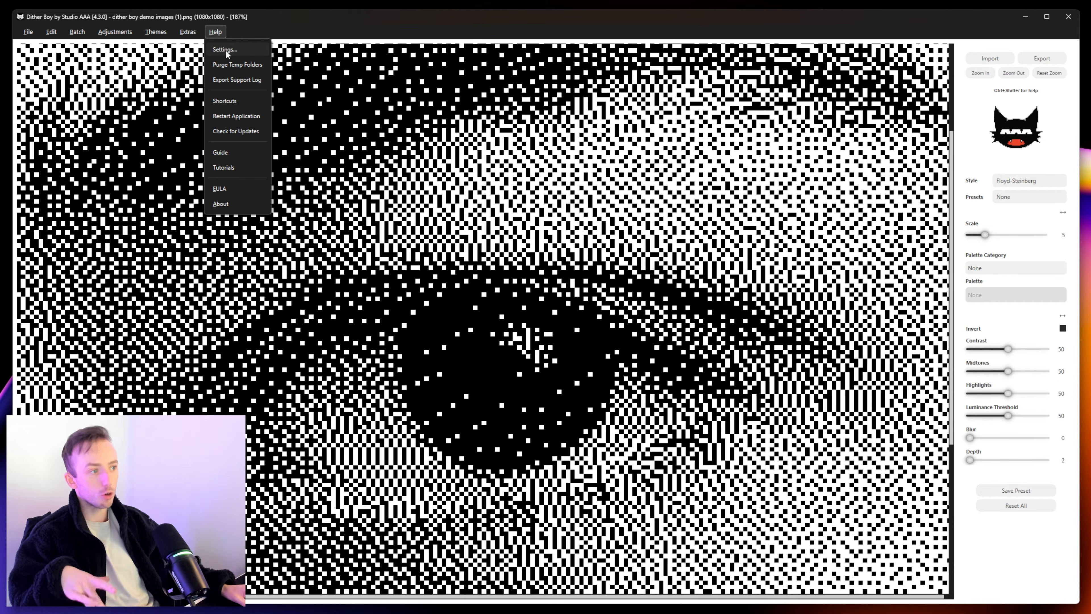
# Open the application settings, reposition the dialog over the image, and review the available color profile options
pyautogui.click(226, 50)
pyautogui.moveTo(545, 272); pyautogui.dragTo(515, 137)
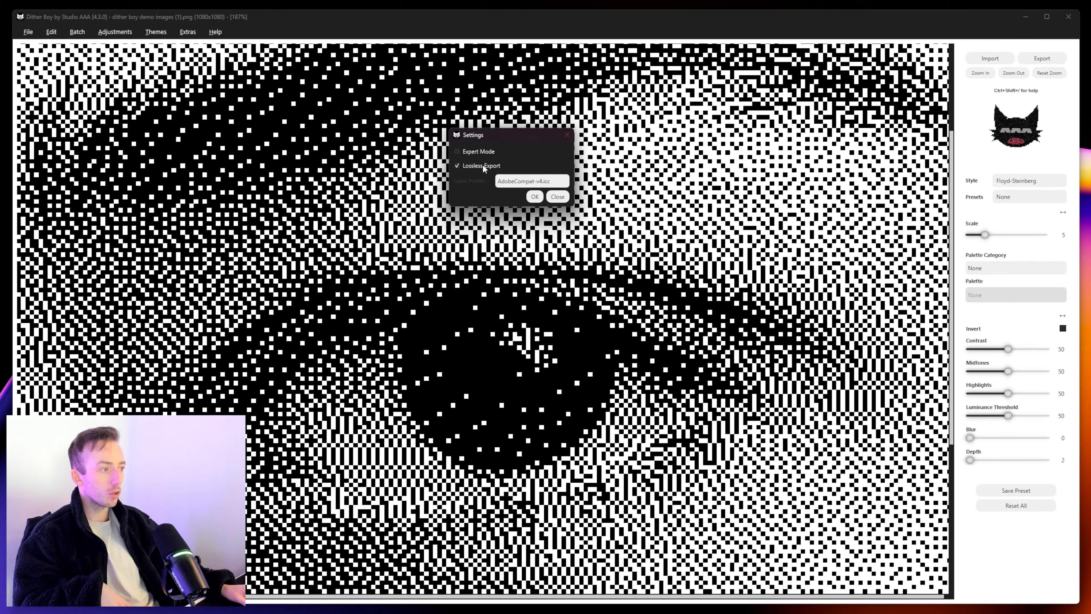
pyautogui.click(537, 186)
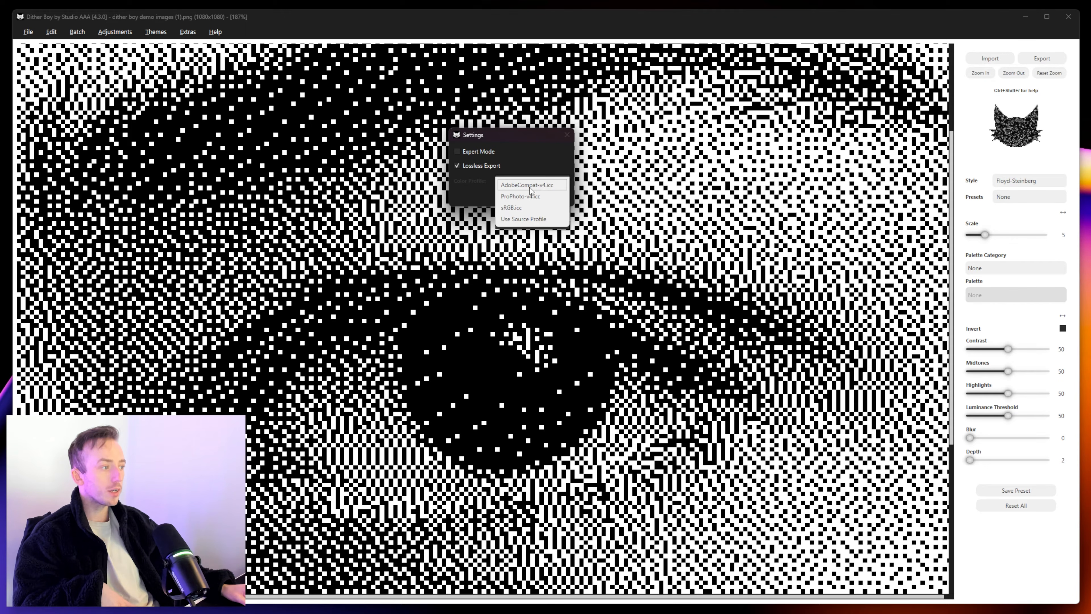
pyautogui.click(531, 160)
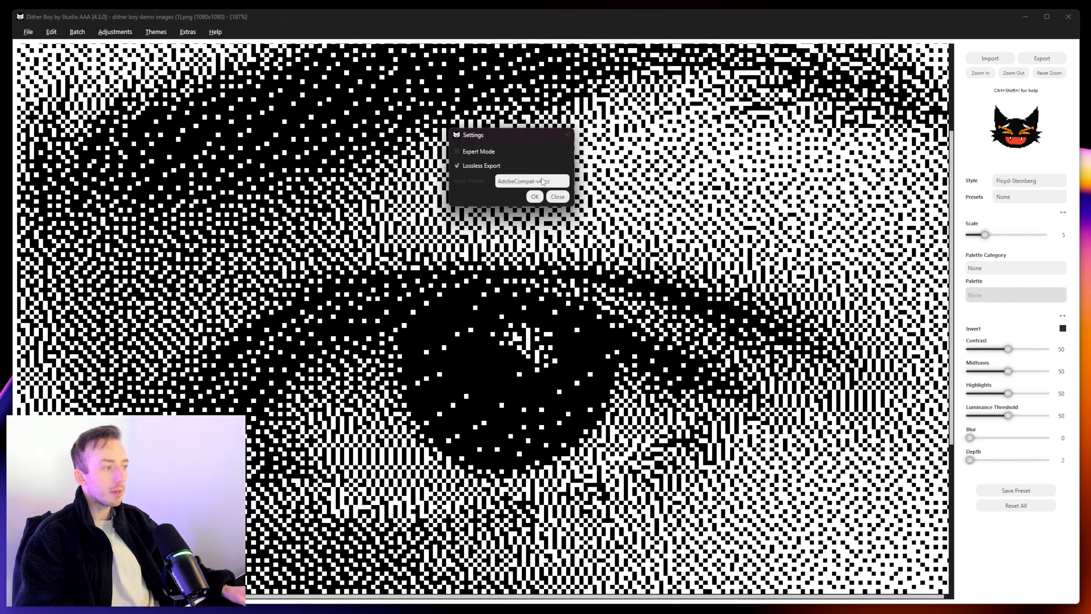
pyautogui.click(531, 181)
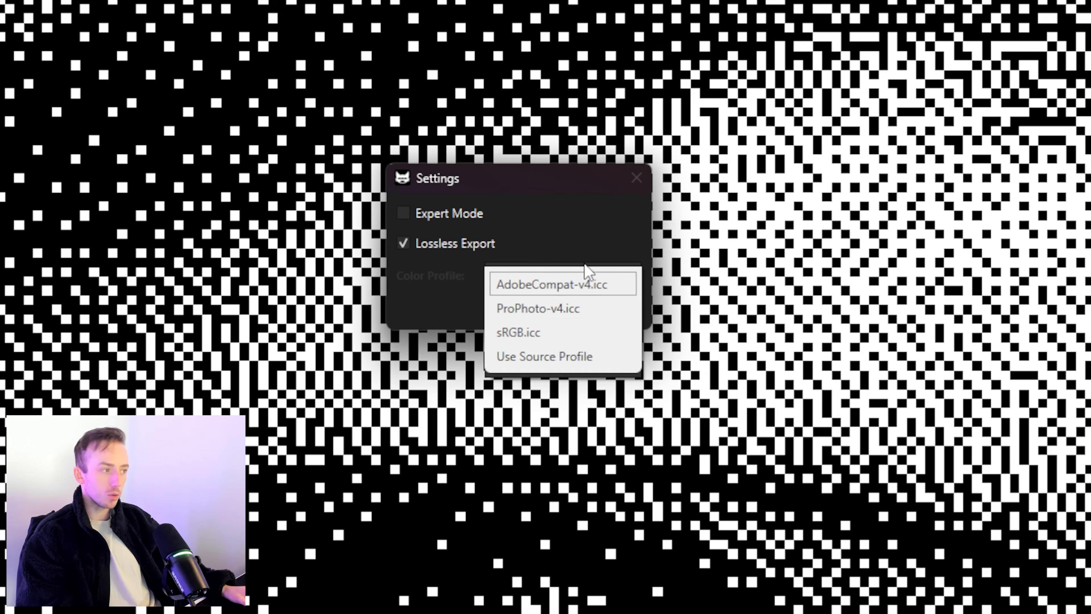
pyautogui.click(590, 243)
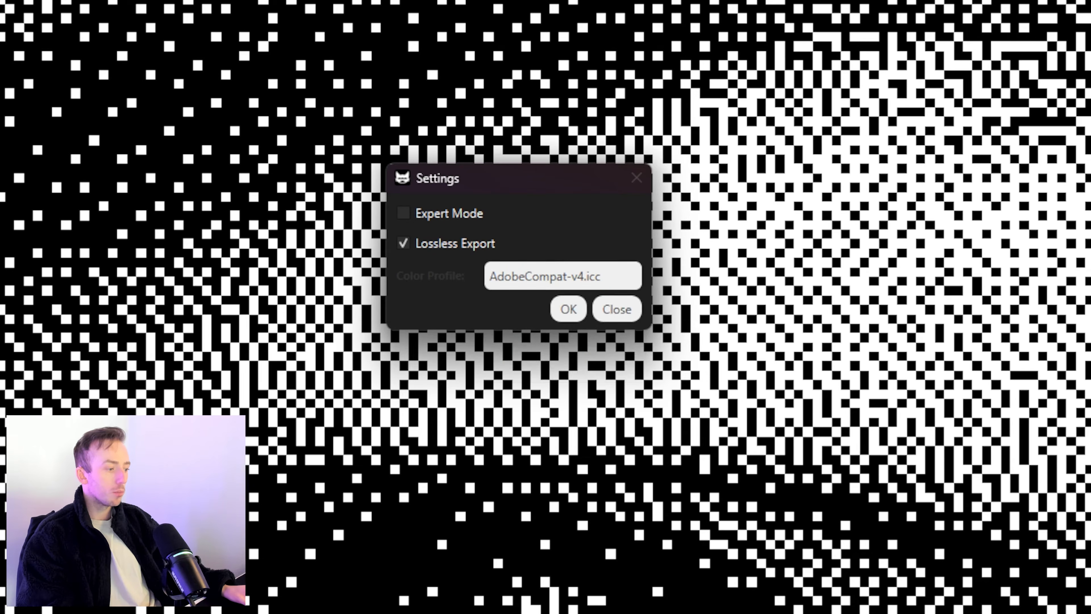
# Set the color profile to AdobeCompat-v4.icc
pyautogui.click(599, 279)
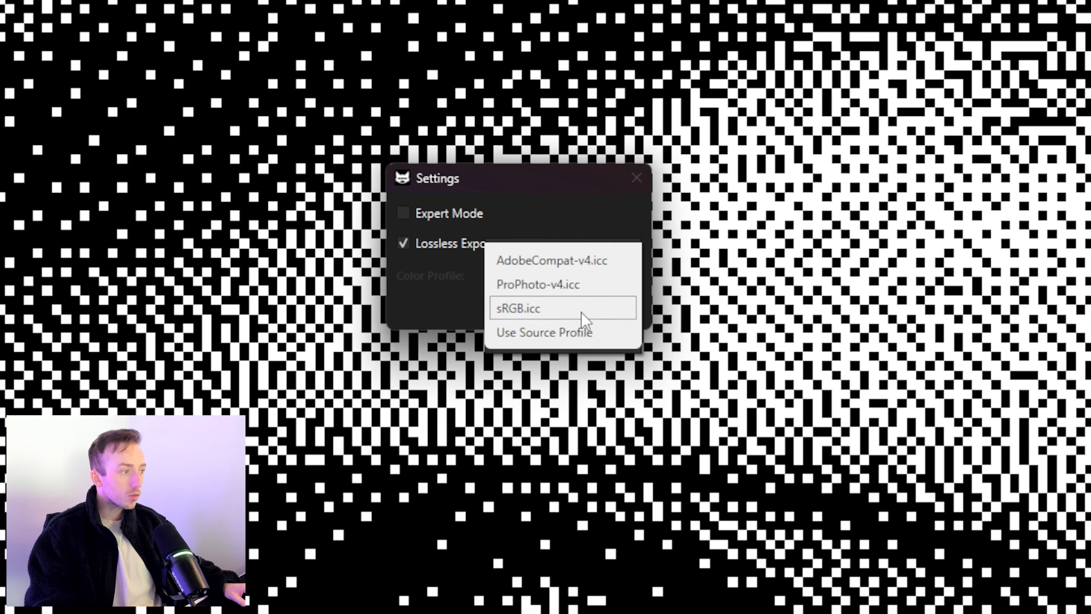
pyautogui.click(568, 260)
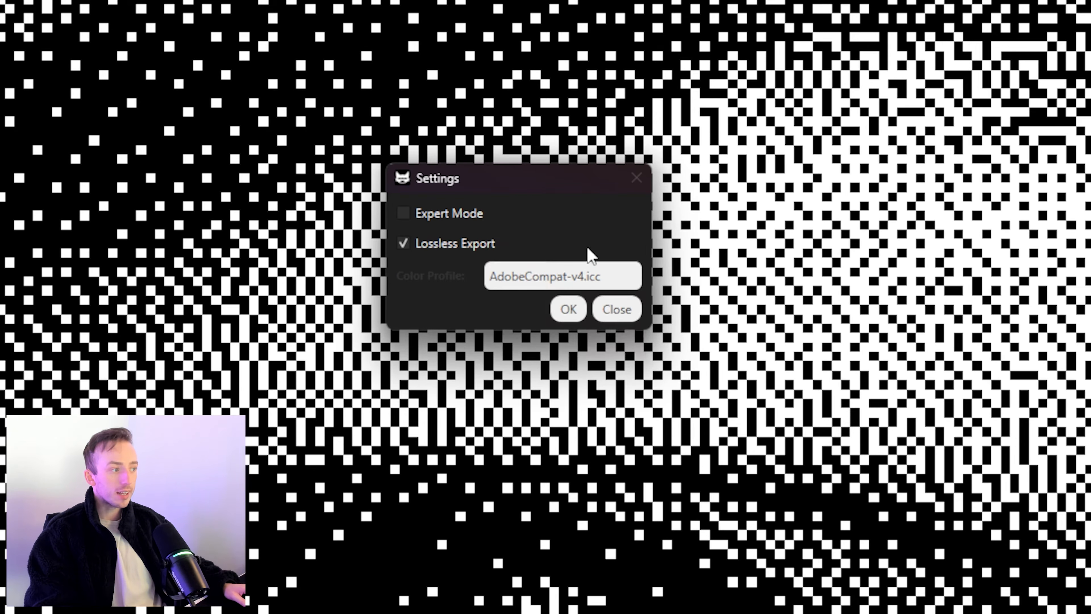
pyautogui.click(593, 275)
pyautogui.click(555, 297)
pyautogui.click(552, 282)
pyautogui.click(559, 259)
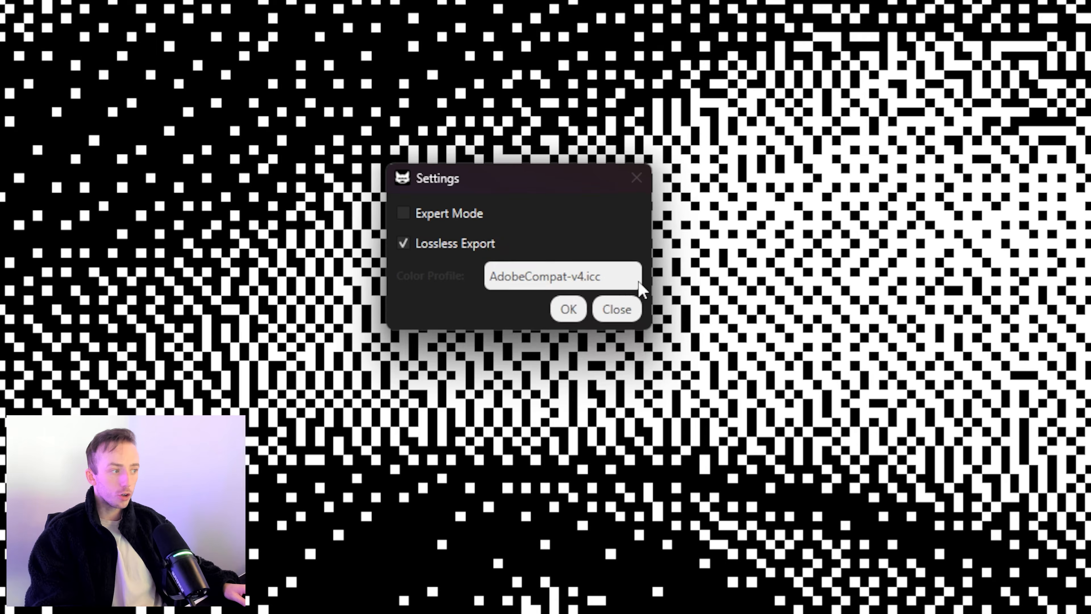
pyautogui.click(606, 276)
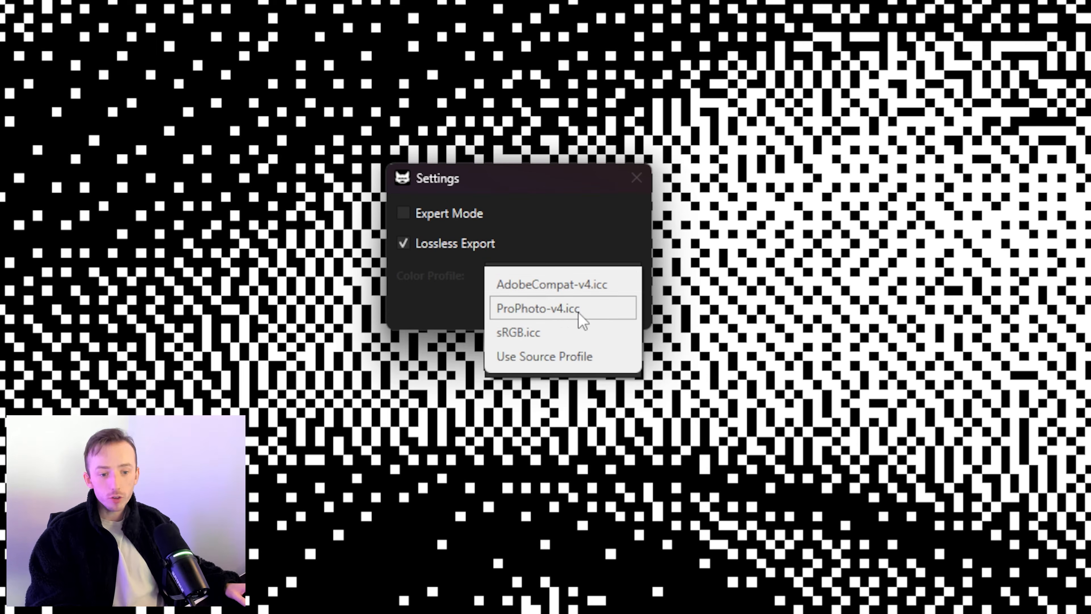
pyautogui.click(561, 285)
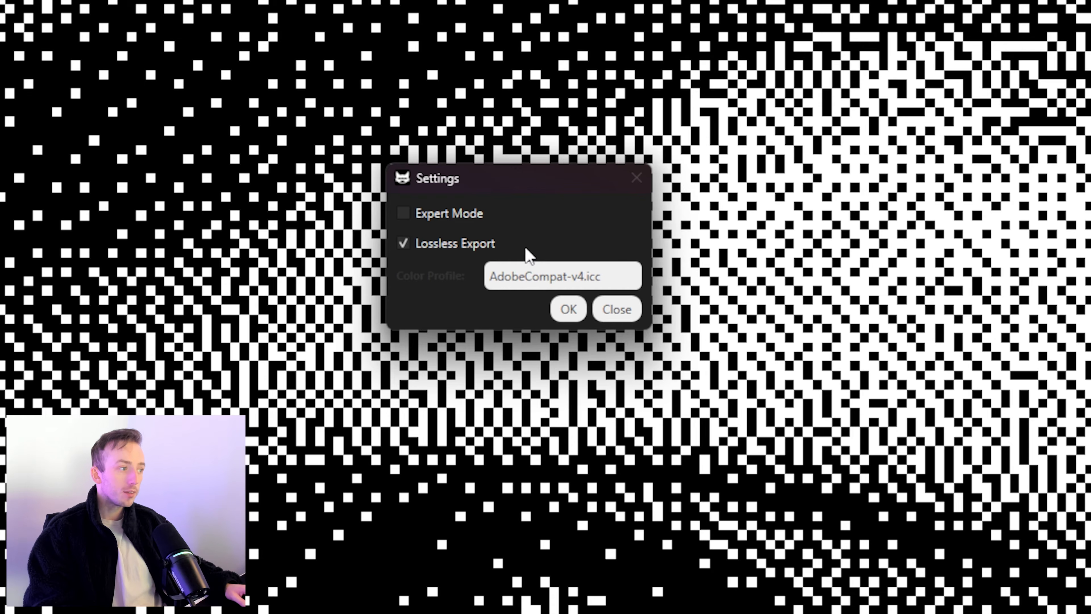
# Try the ProPhoto-v4.icc and Use Source Profile options for the color profile
pyautogui.click(559, 279)
pyautogui.click(561, 312)
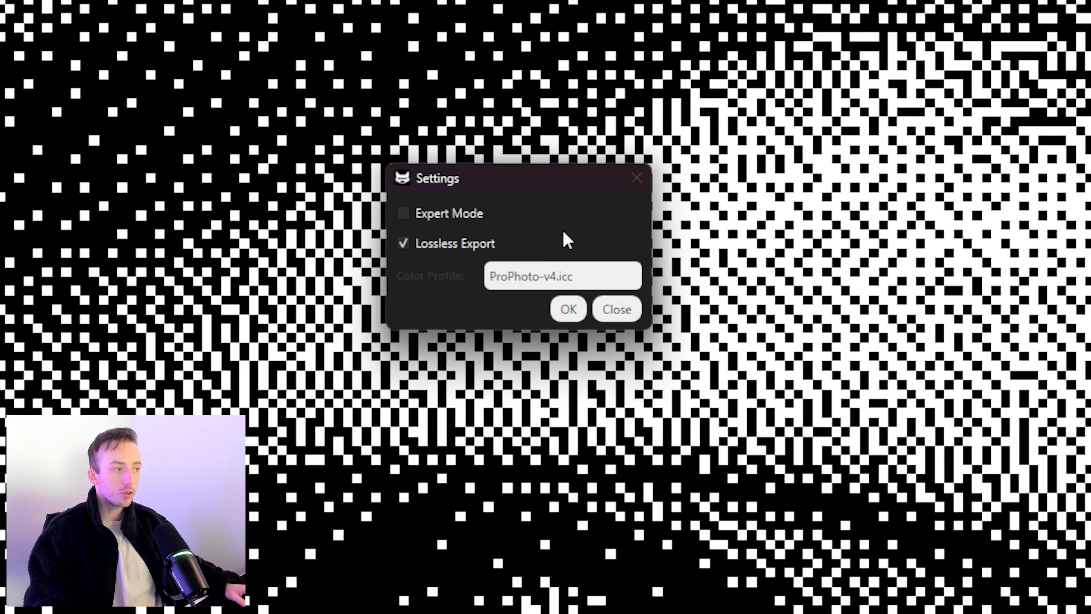
pyautogui.click(561, 278)
pyautogui.click(560, 337)
pyautogui.click(582, 275)
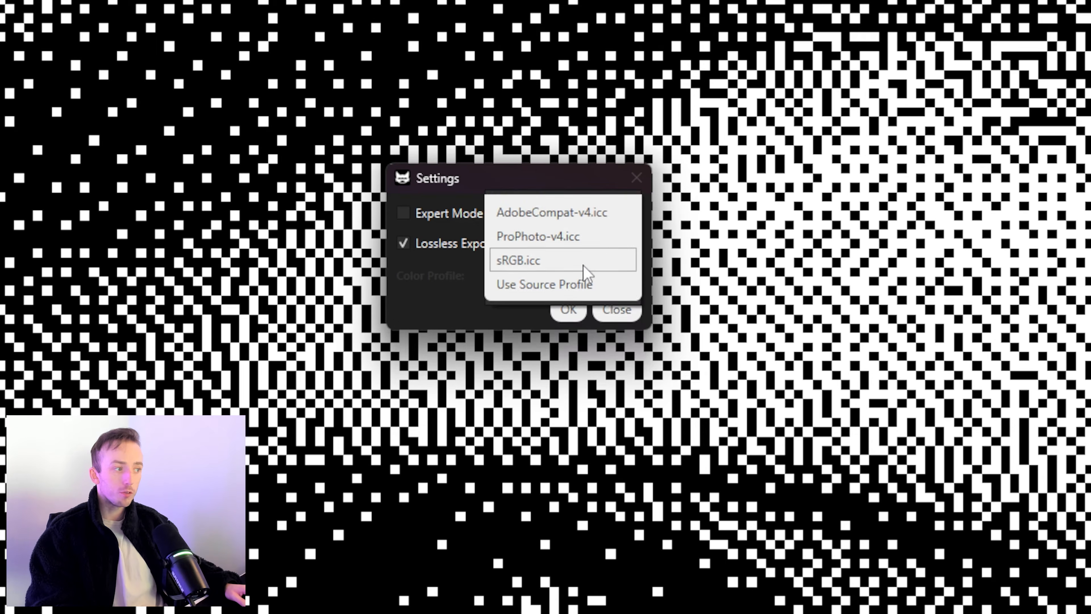
pyautogui.click(603, 237)
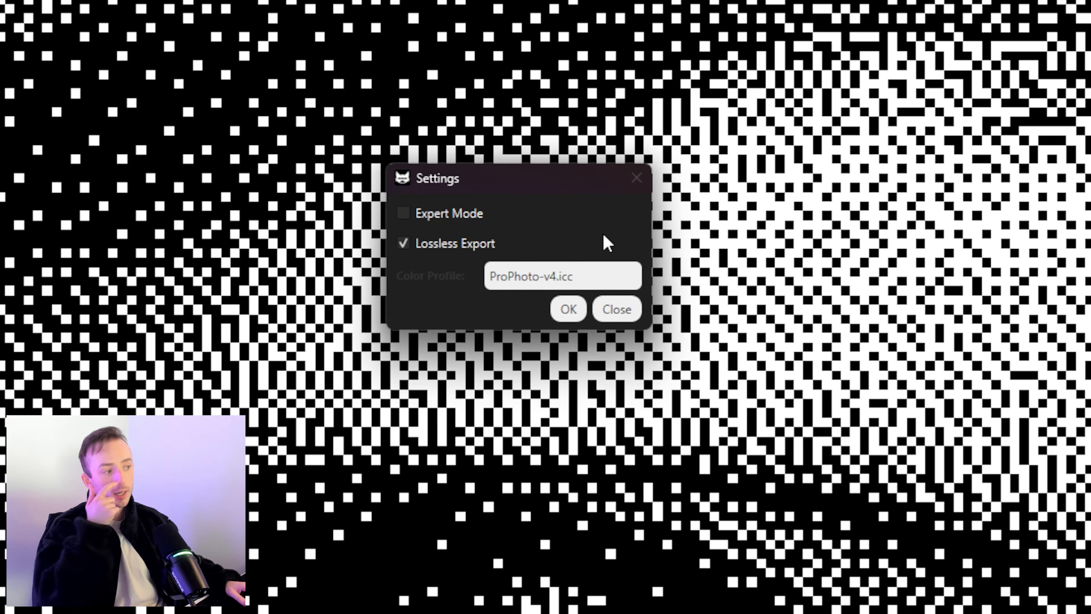
pyautogui.click(600, 279)
pyautogui.click(591, 335)
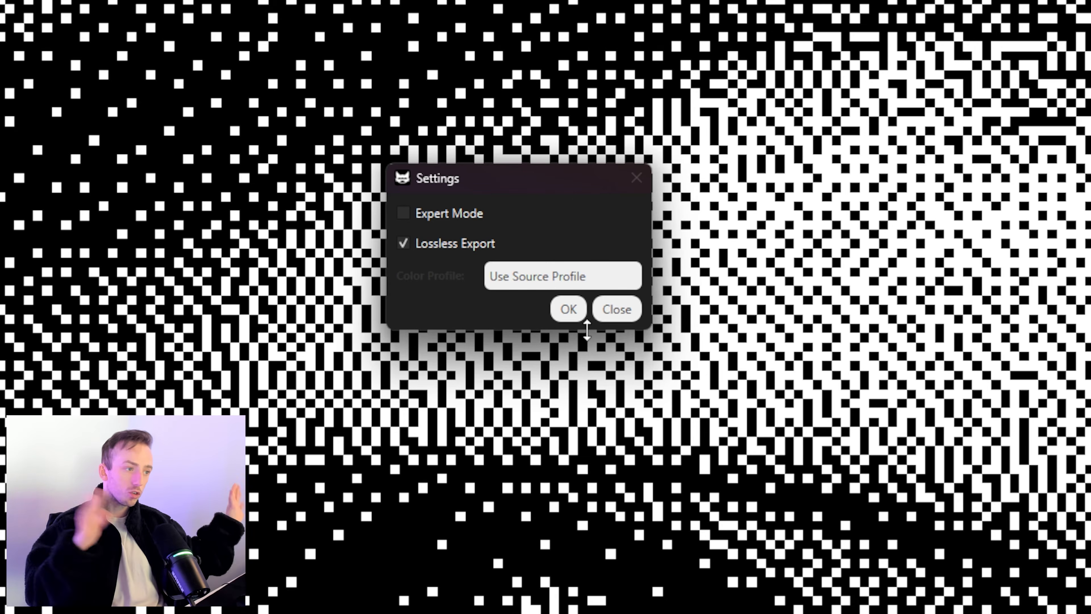
# Set the color profile to ProPhoto-v4.icc with Lossless Export kept on, and apply the settings
pyautogui.click(567, 284)
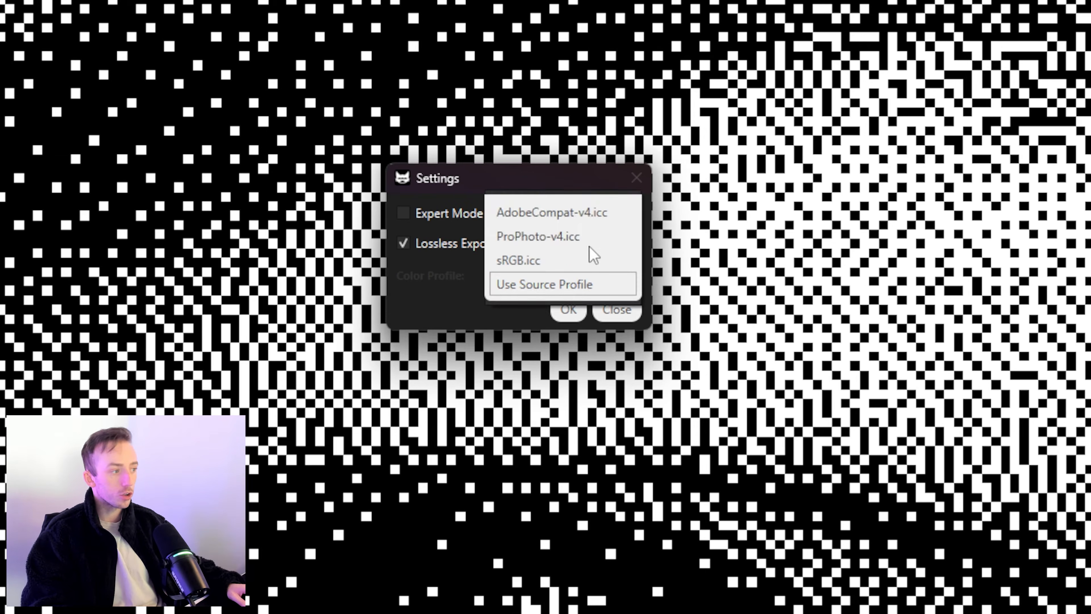
pyautogui.click(561, 235)
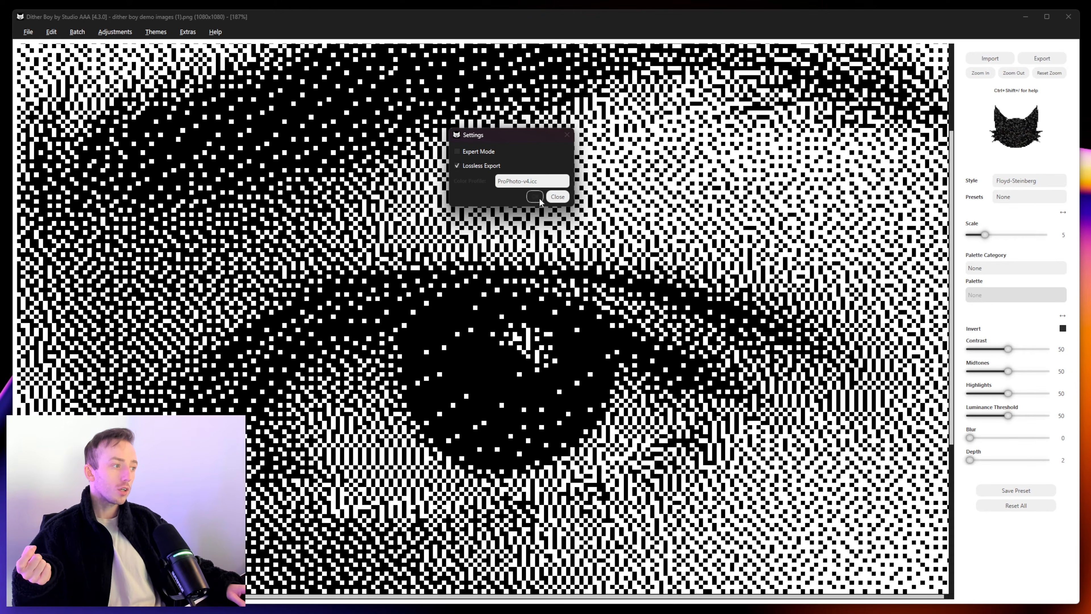
pyautogui.click(535, 196)
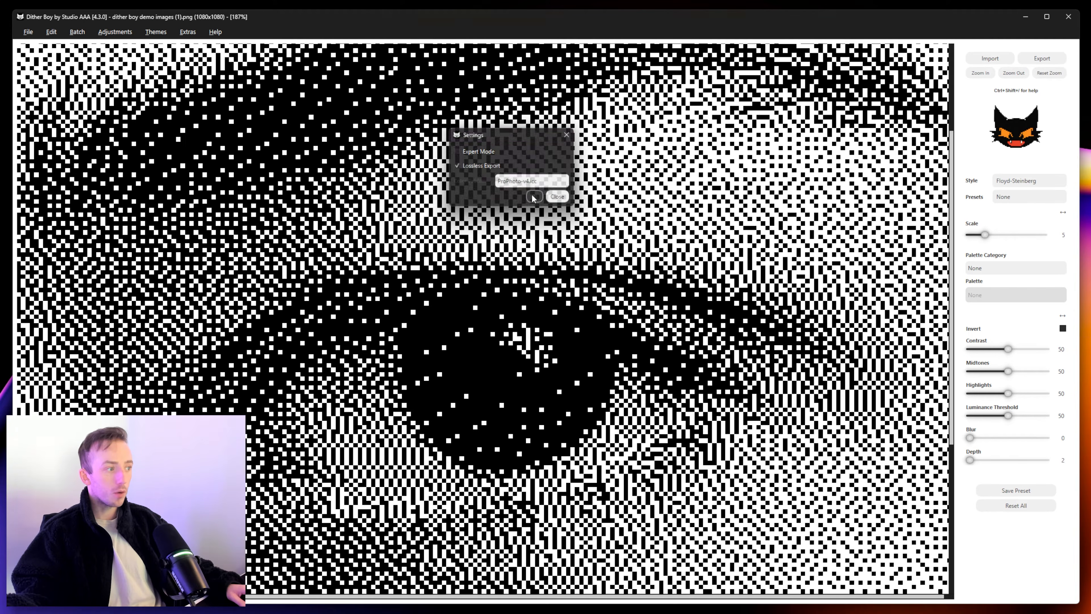
pyautogui.moveTo(523, 252); pyautogui.dragTo(524, 168)
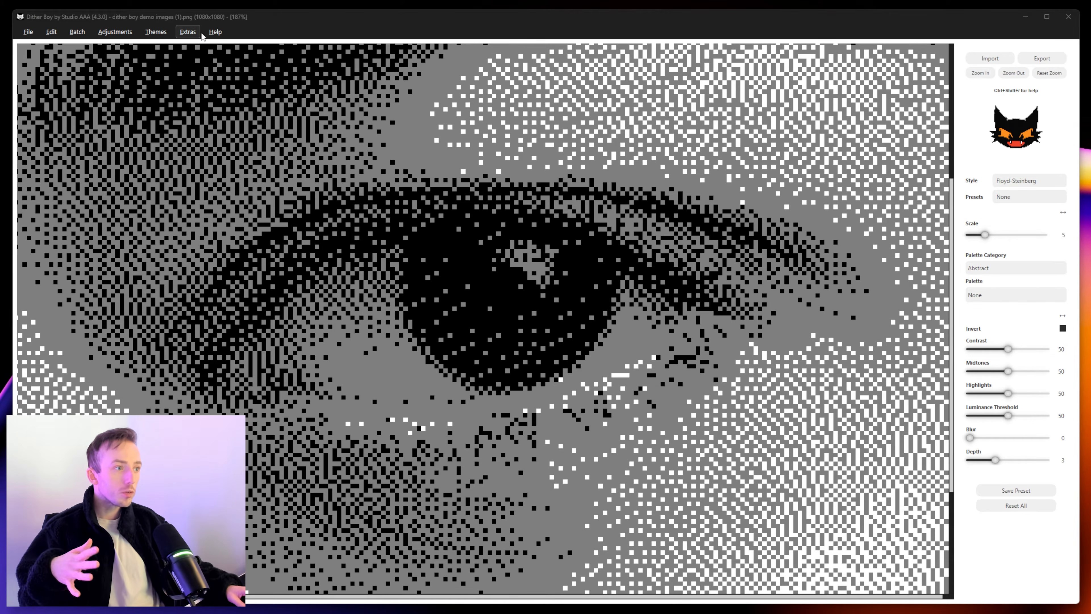
pyautogui.click(211, 35)
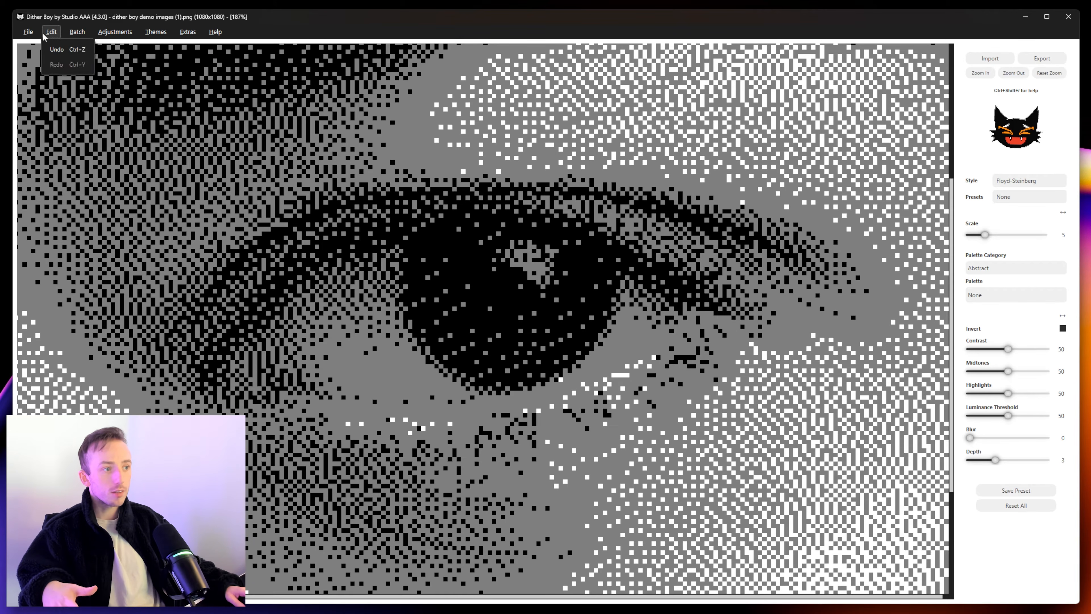
pyautogui.moveTo(28, 32)
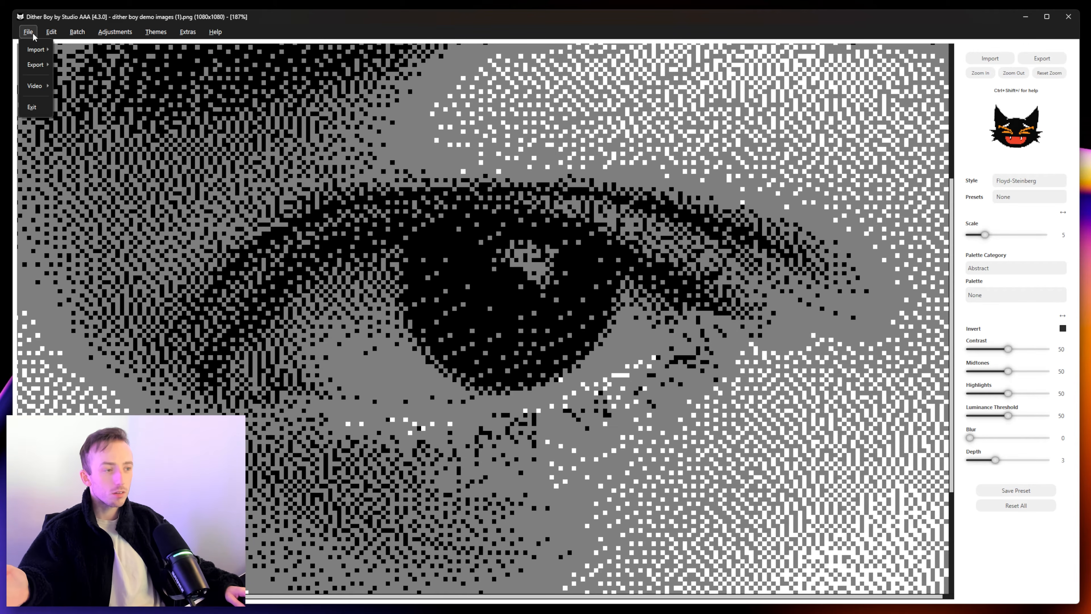
pyautogui.moveTo(118, 41)
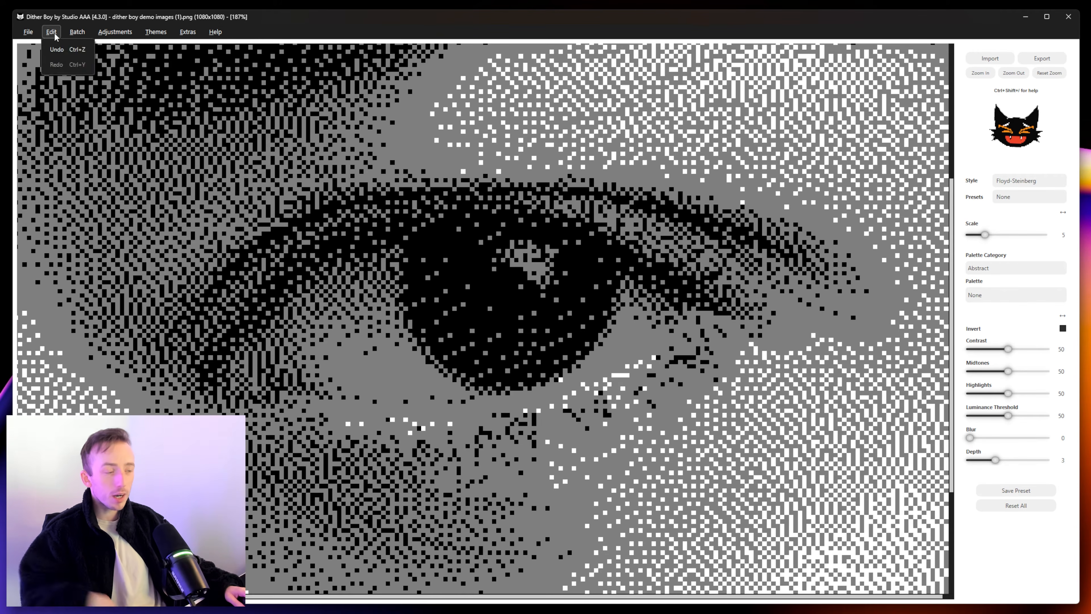
pyautogui.moveTo(216, 30)
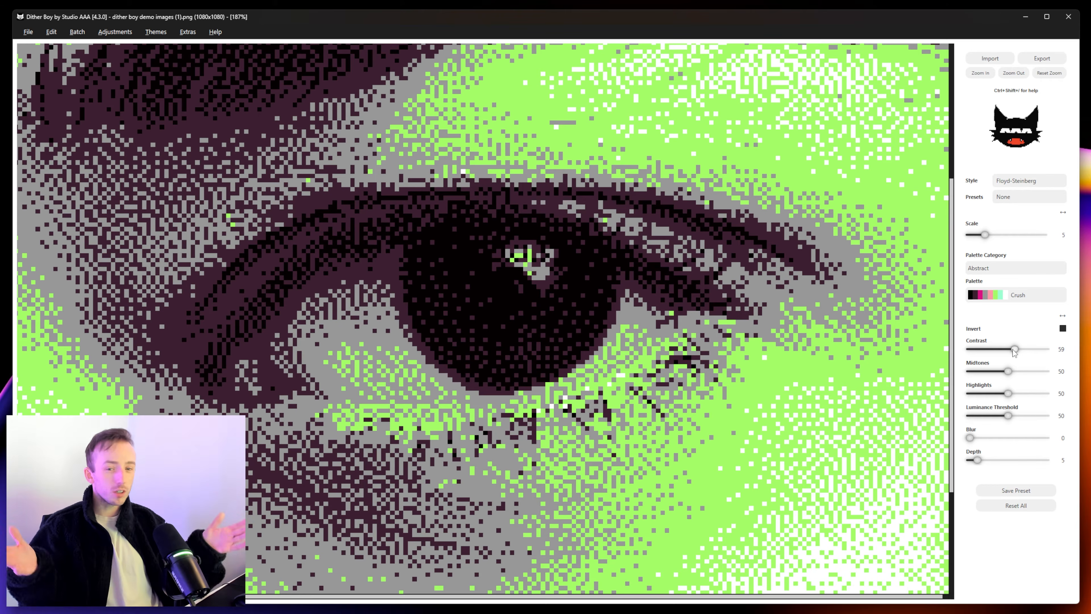
# Adjust the dithered image to contrast 67, depth 6, luminance threshold 42 and highlights 48
pyautogui.moveTo(1015, 352)
pyautogui.mouseDown()
pyautogui.moveTo(1040, 351)
pyautogui.moveTo(1018, 360)
pyautogui.mouseUp()
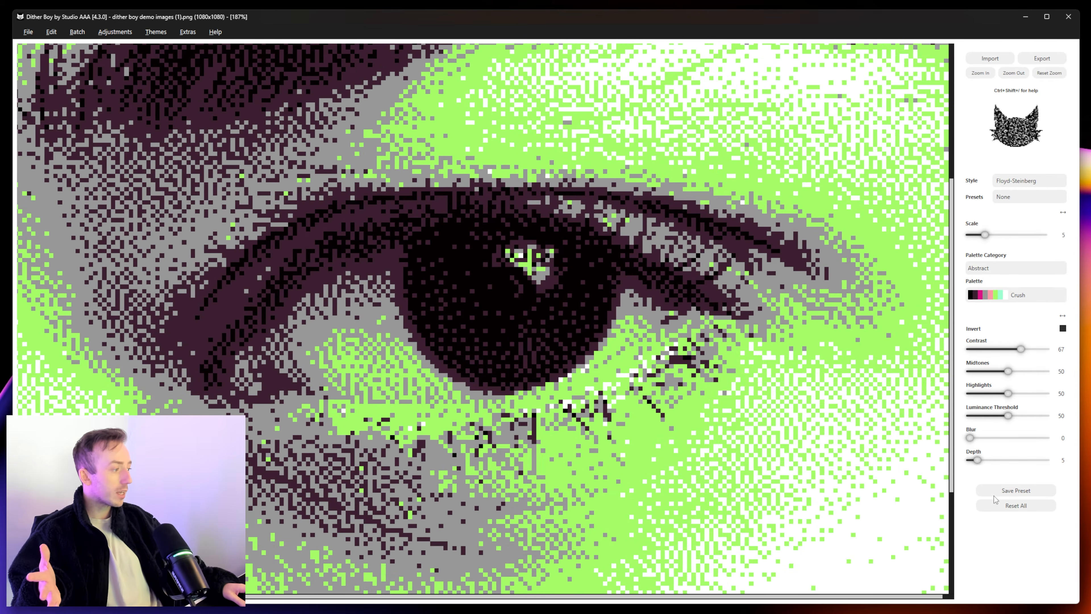
pyautogui.moveTo(977, 460); pyautogui.dragTo(980, 460)
pyautogui.moveTo(1008, 416)
pyautogui.mouseDown()
pyautogui.moveTo(1038, 416)
pyautogui.moveTo(1003, 418)
pyautogui.mouseUp()
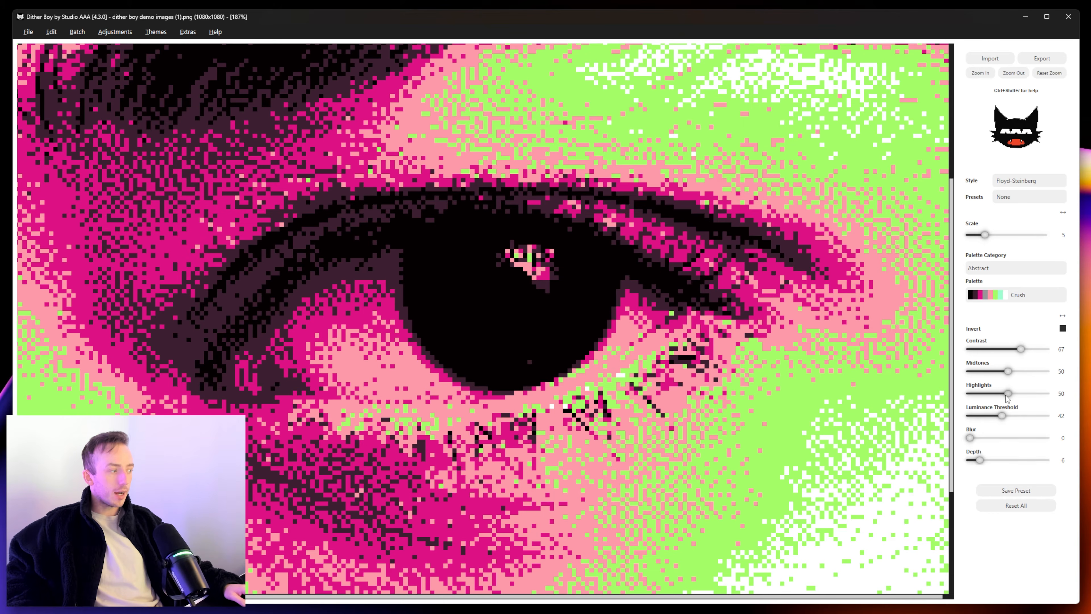
pyautogui.moveTo(1007, 396)
pyautogui.mouseDown()
pyautogui.moveTo(988, 394)
pyautogui.moveTo(1024, 391)
pyautogui.moveTo(1004, 393)
pyautogui.mouseUp()
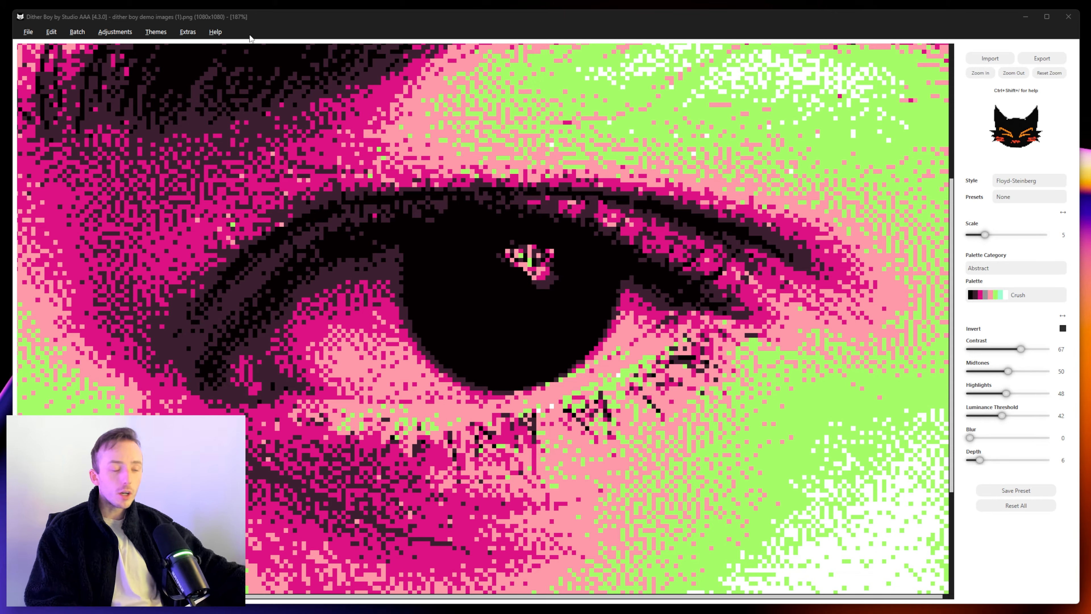
# Open the Studio AAA Development Blog in the web browser from the application's extras
pyautogui.click(215, 33)
pyautogui.moveTo(196, 34)
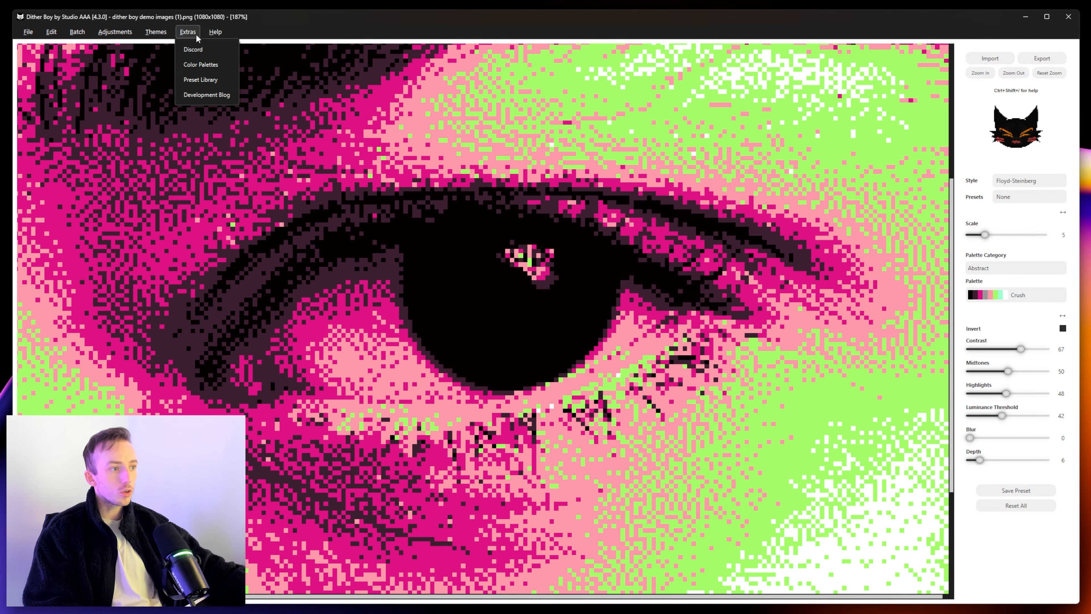
pyautogui.click(217, 94)
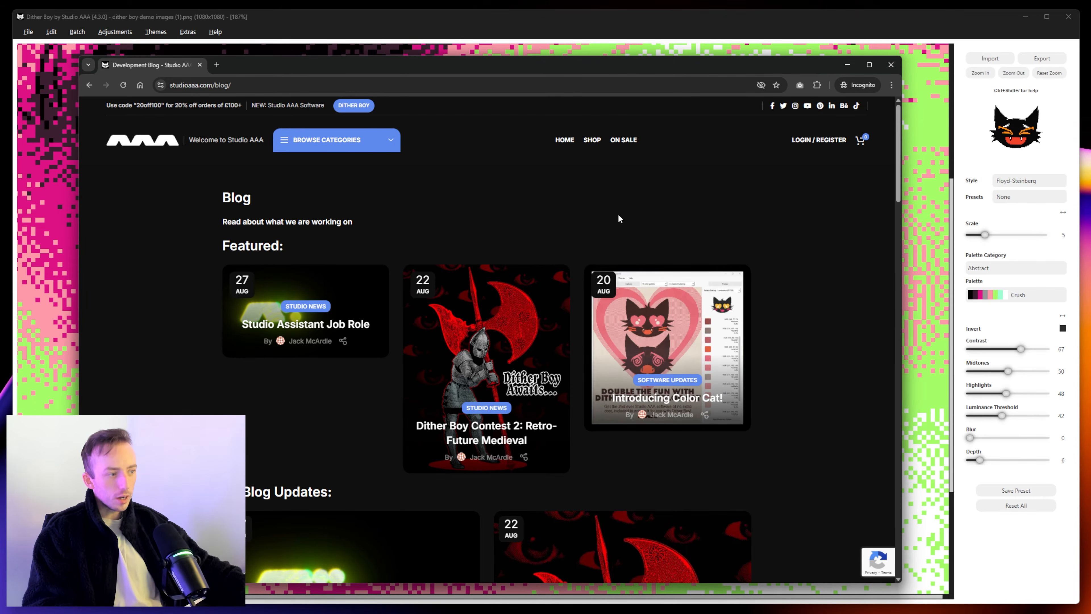
# Look through the blog's featured posts and software updates, including the entries for earlier Dither Boy versions
pyautogui.scroll(-4, 314, 267)
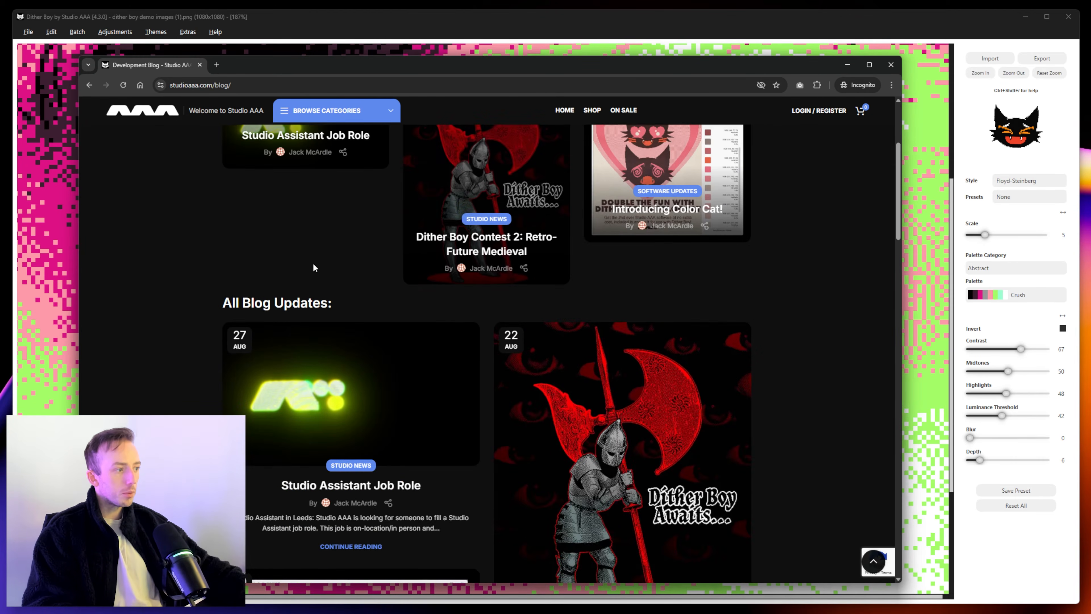
pyautogui.scroll(-15, 314, 266)
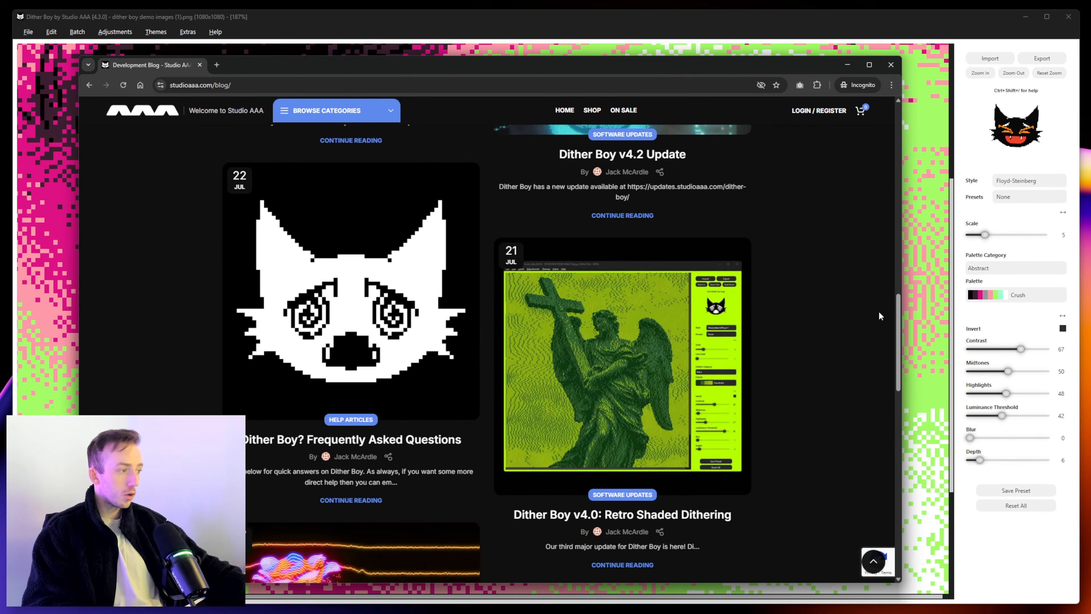
pyautogui.scroll(-10, 450, 286)
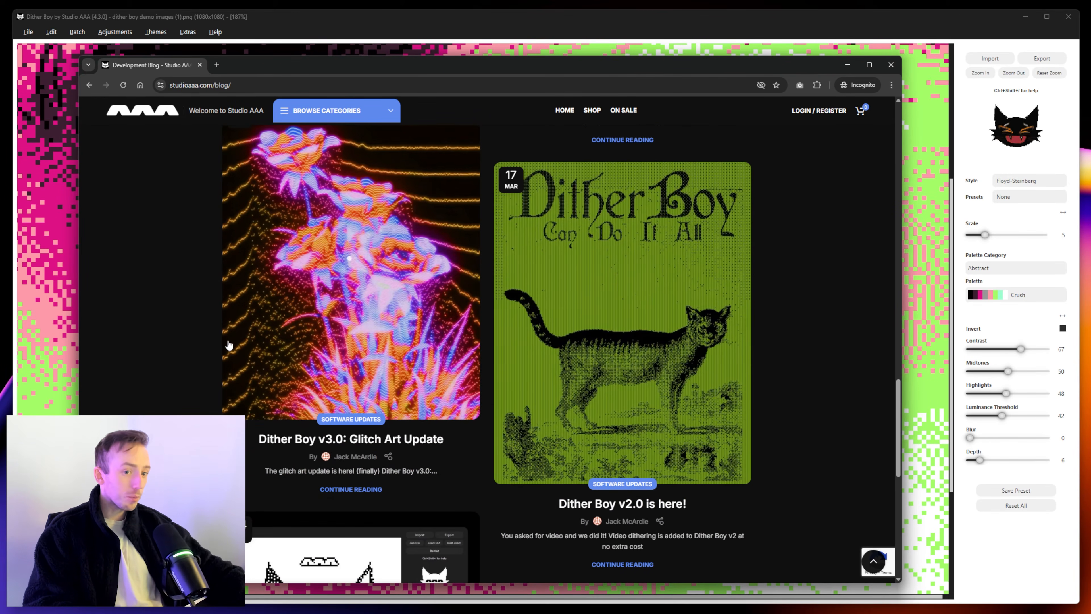
pyautogui.scroll(-5, 441, 295)
pyautogui.scroll(8, 362, 340)
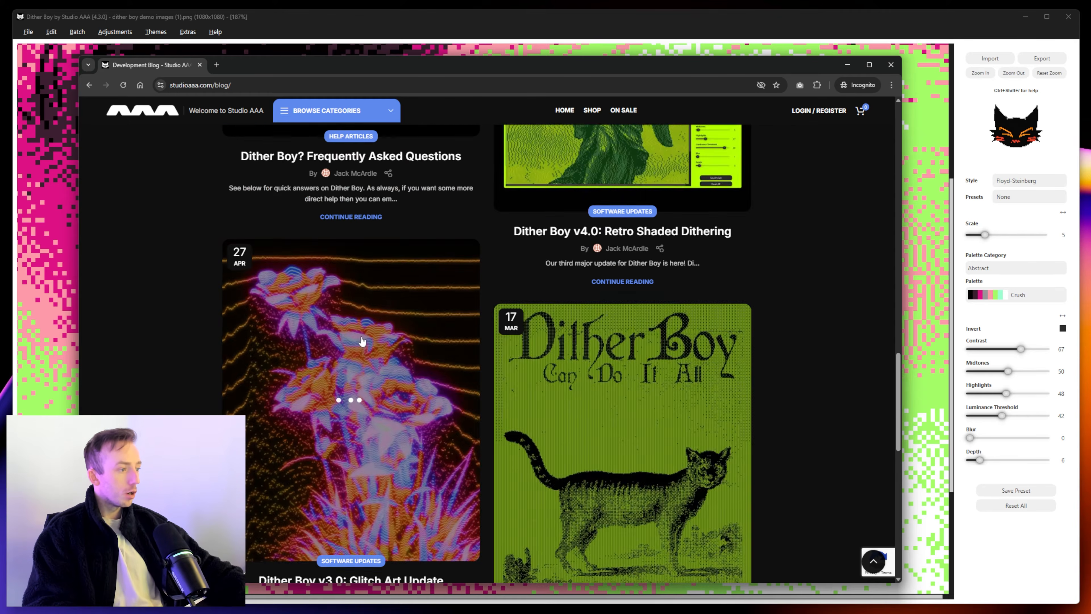
pyautogui.scroll(10, 362, 341)
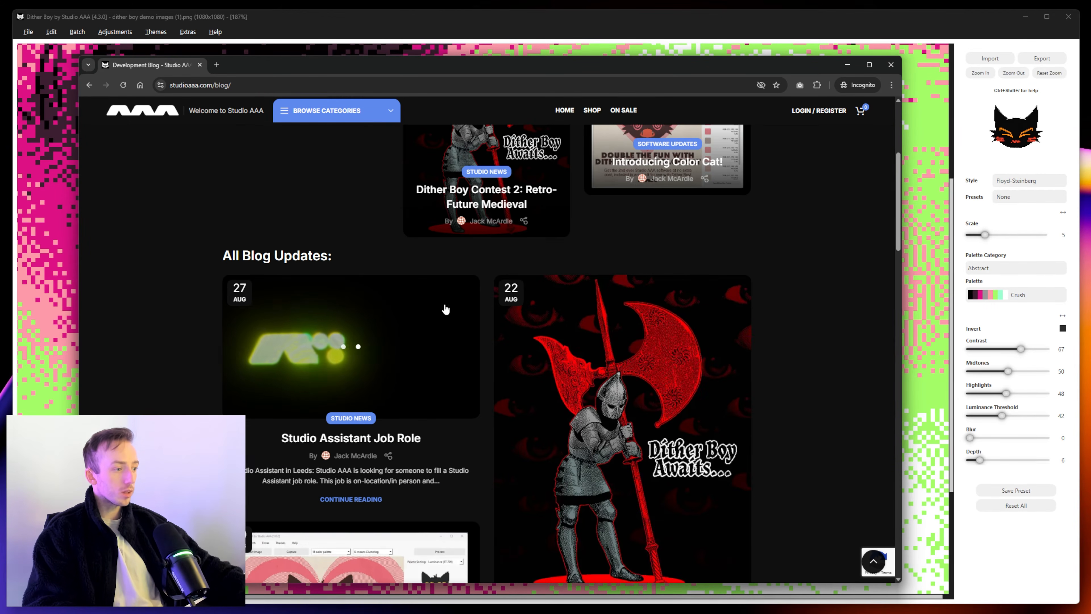
pyautogui.scroll(-10, 470, 392)
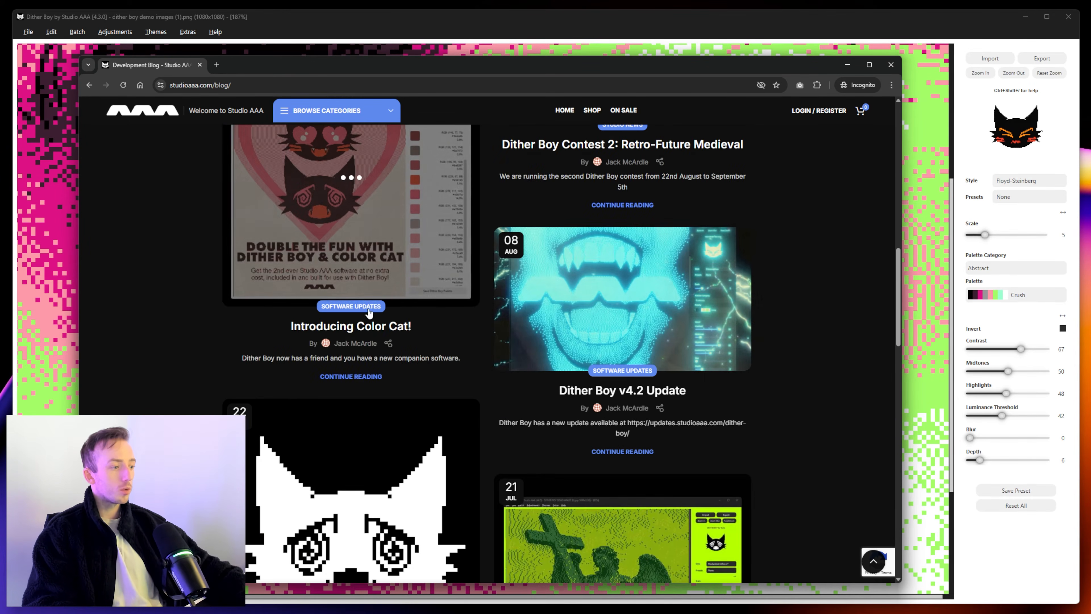
pyautogui.scroll(-4, 369, 313)
pyautogui.scroll(-5, 766, 277)
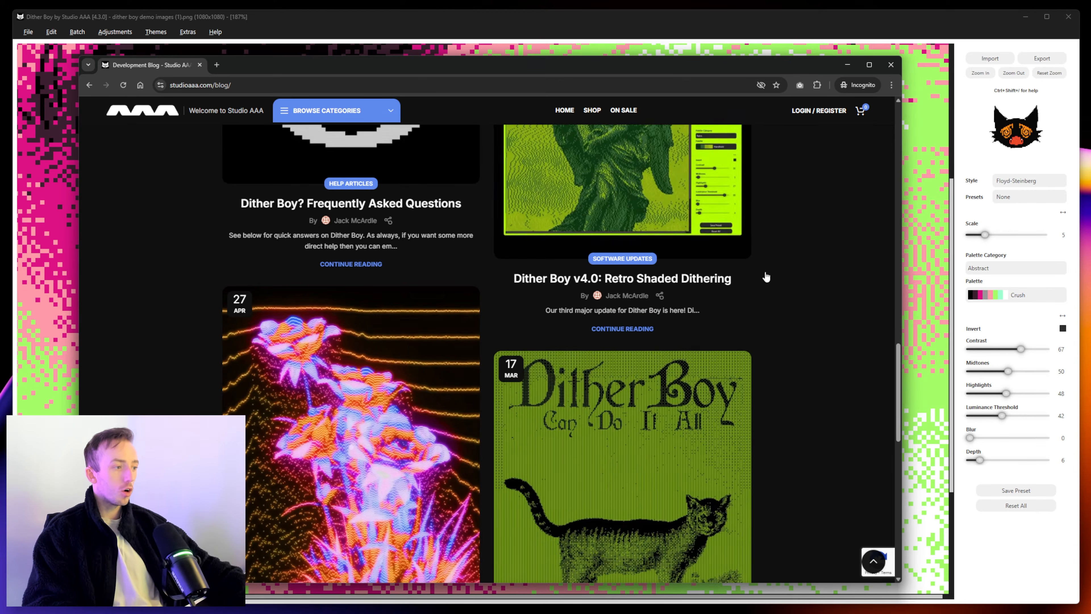
pyautogui.scroll(5, 577, 325)
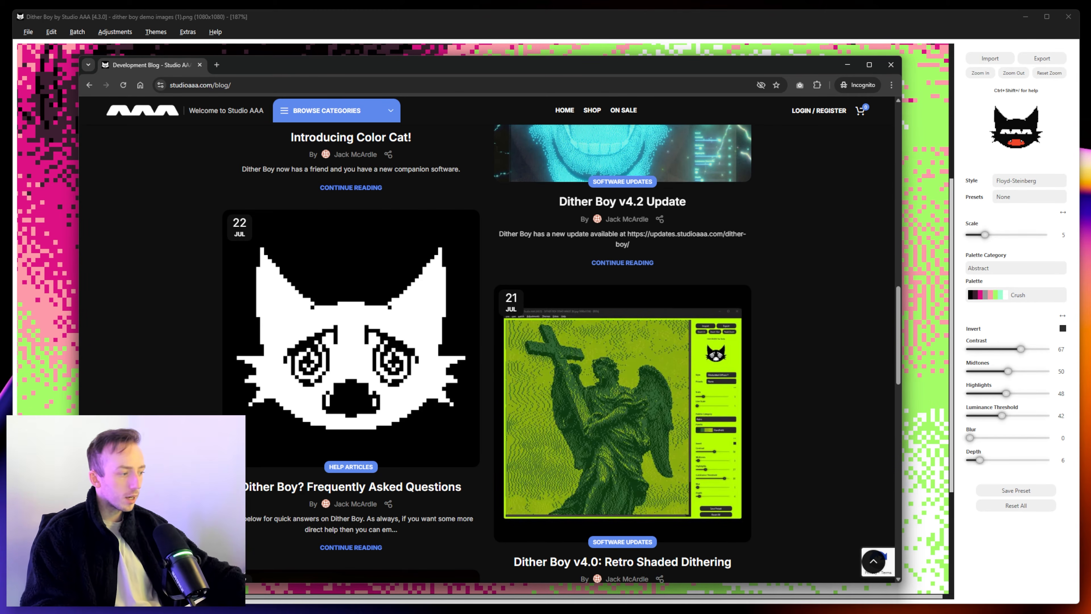
# Review the blog's recent entries on the Studio Assistant role, Dither Boy Contest 2, Color Cat and the Dither Boy v4.2 update
pyautogui.scroll(10, 504, 242)
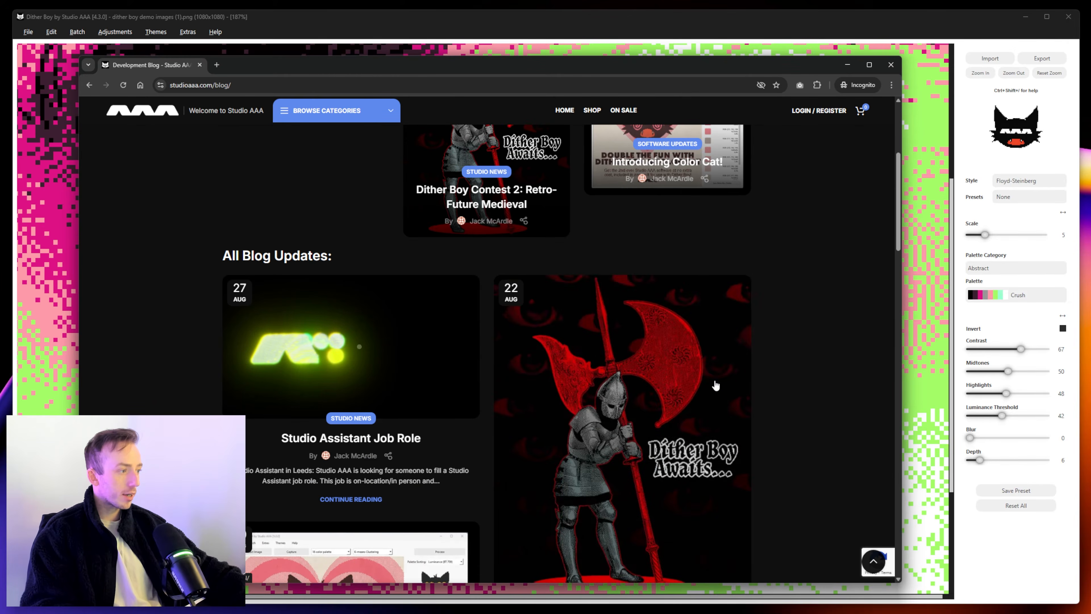
pyautogui.scroll(5, 715, 386)
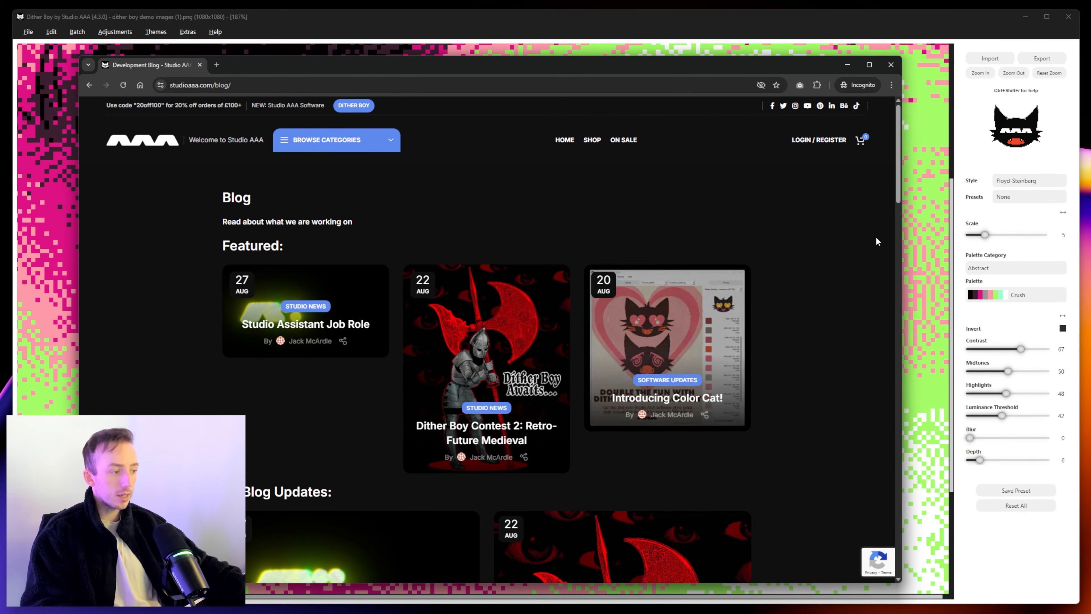
pyautogui.scroll(-8, 578, 266)
pyautogui.scroll(6, 603, 429)
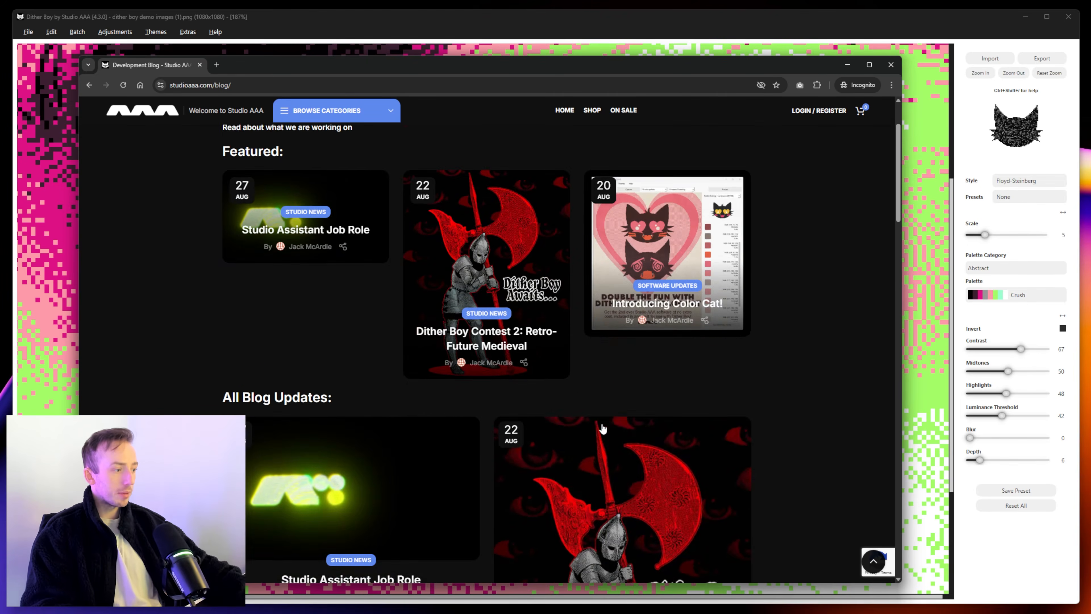
pyautogui.scroll(-5, 603, 428)
pyautogui.scroll(-8, 657, 246)
pyautogui.scroll(1, 757, 376)
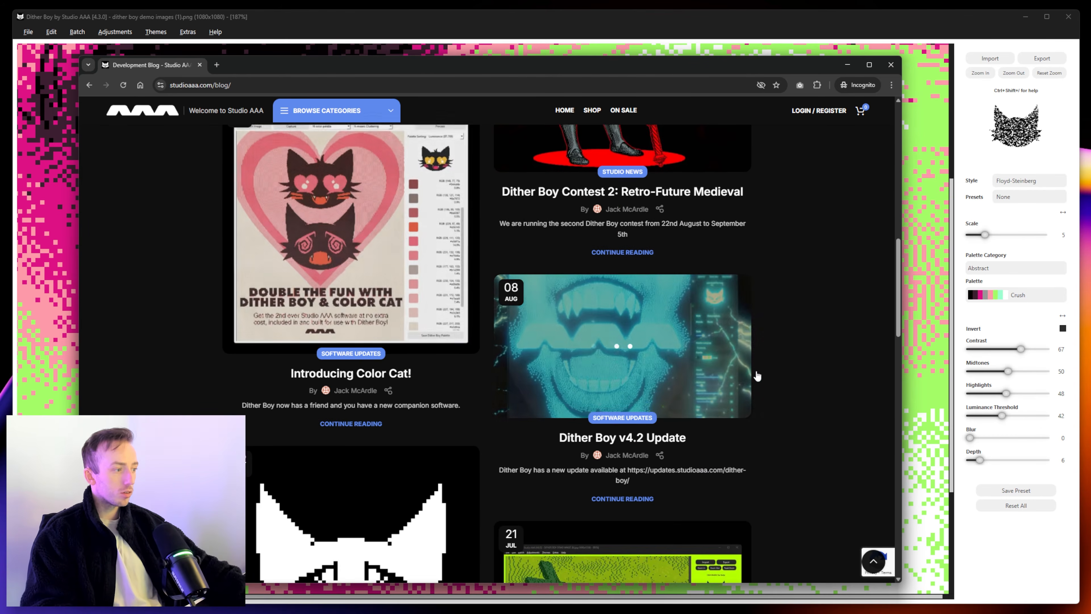
pyautogui.scroll(9, 394, 263)
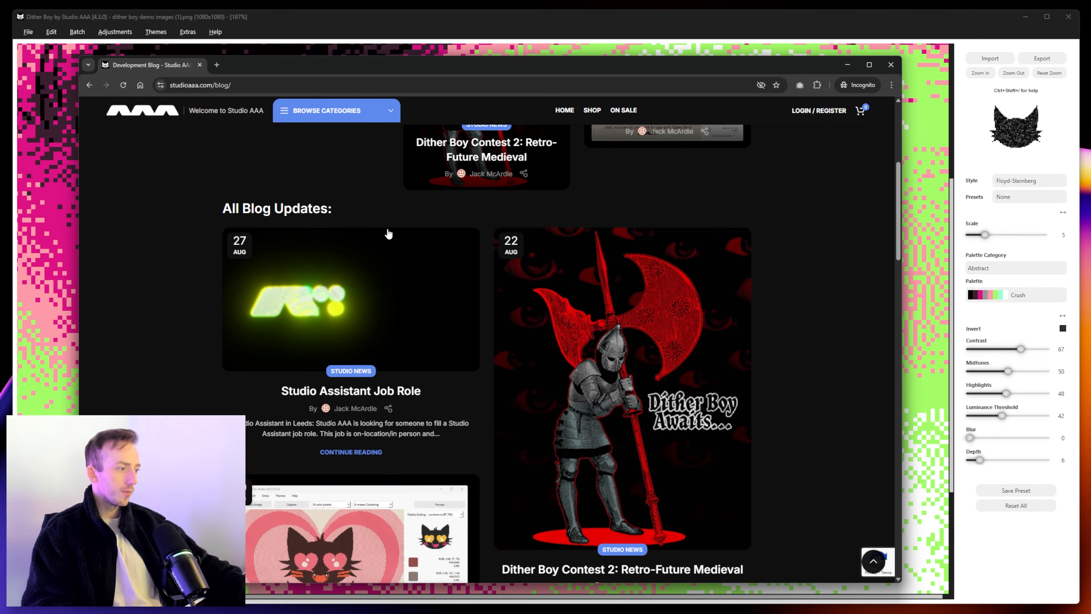
pyautogui.scroll(-9, 801, 212)
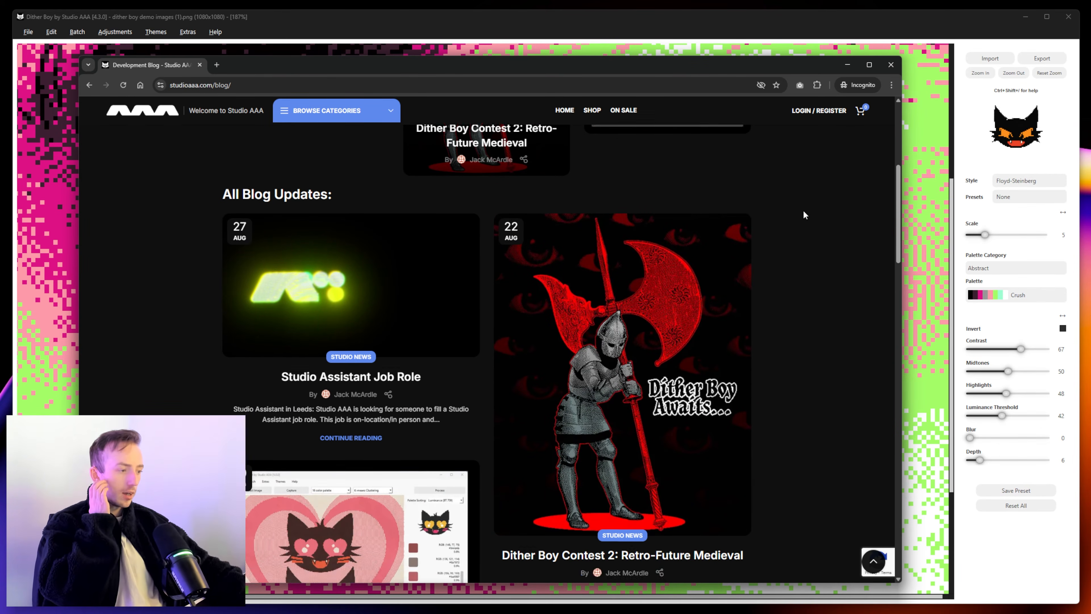
pyautogui.scroll(1, 756, 227)
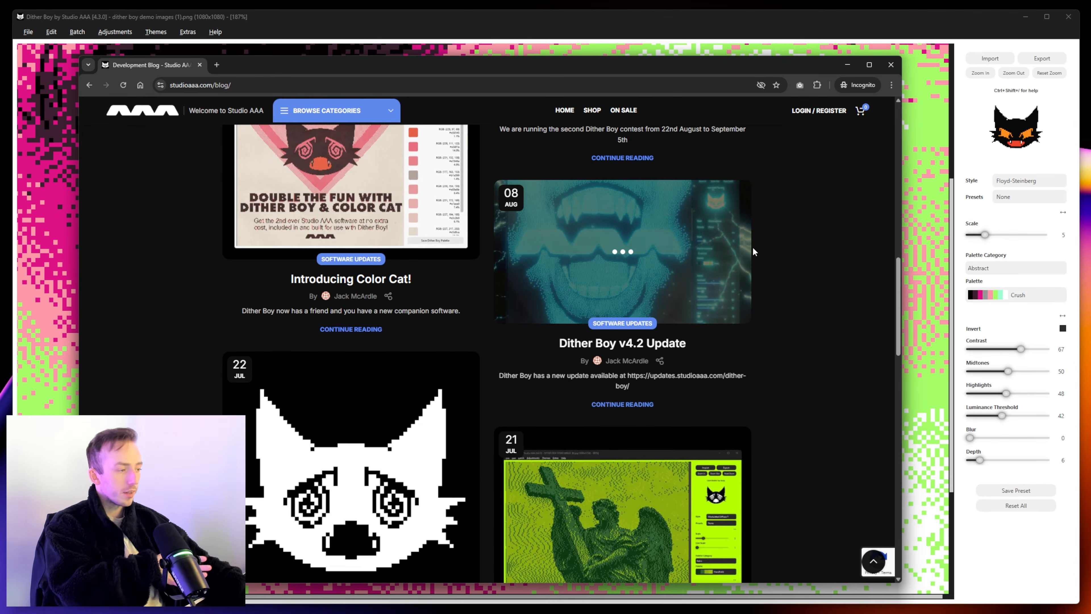
pyautogui.scroll(10, 757, 245)
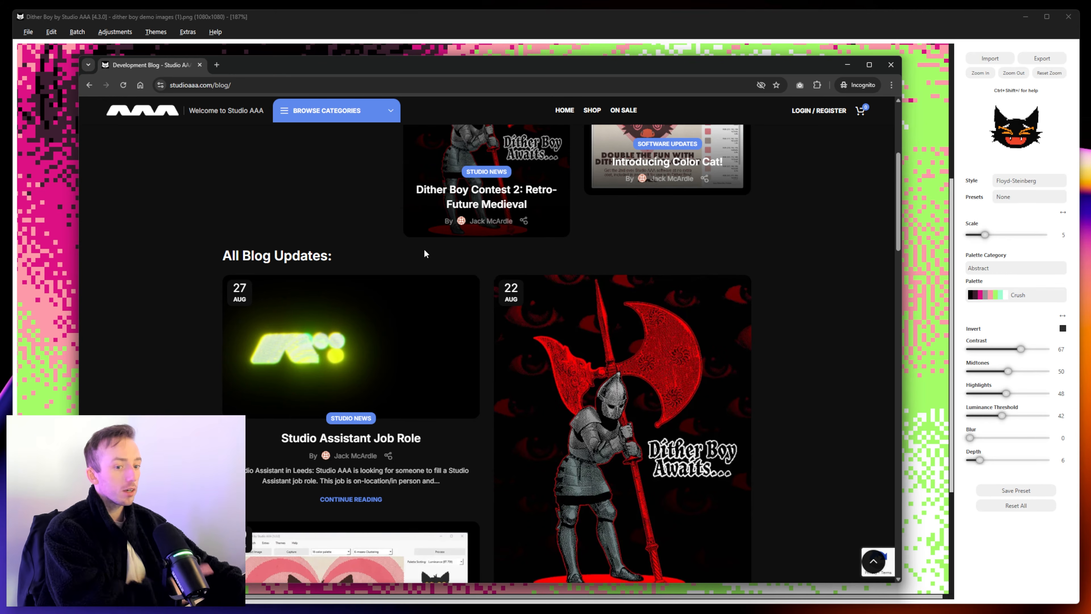
pyautogui.scroll(-3, 829, 260)
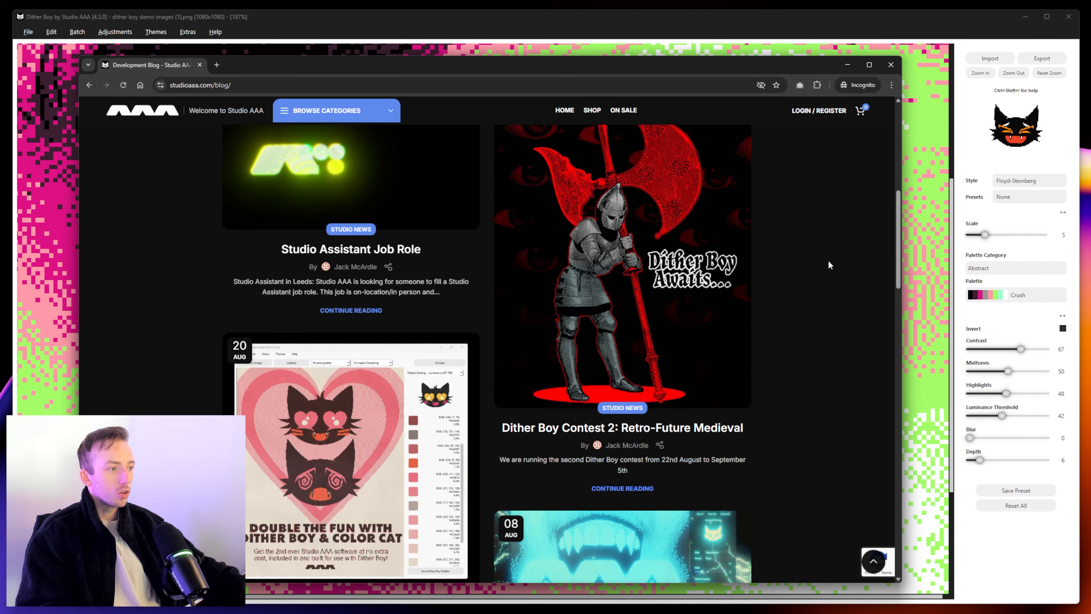
pyautogui.scroll(1, 829, 260)
pyautogui.scroll(-5, 841, 253)
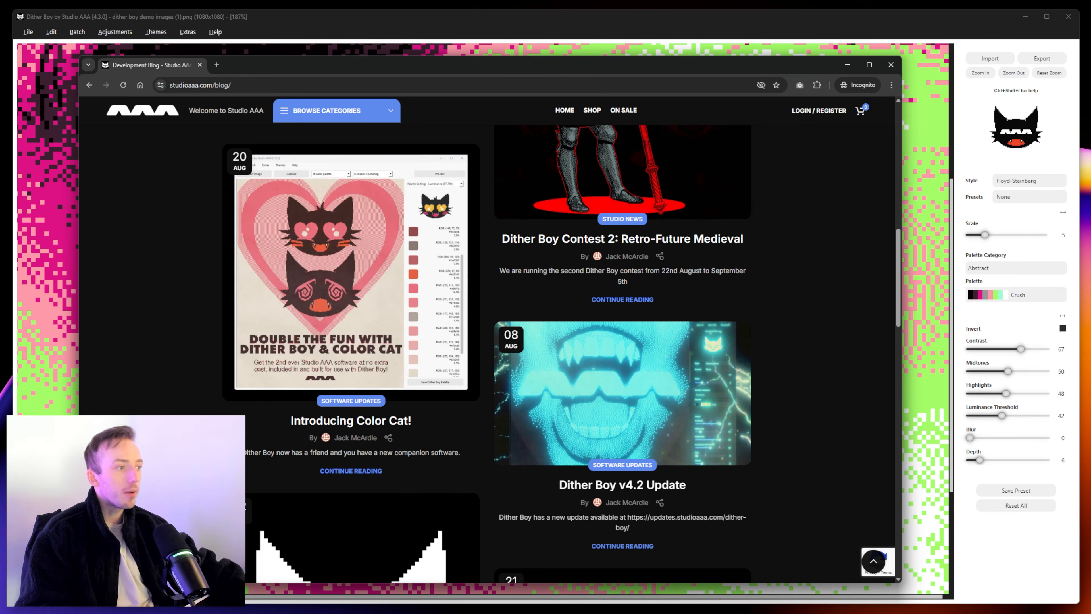
# Switch back to Dither Boy and set the image contrast to 66
pyautogui.click(491, 27)
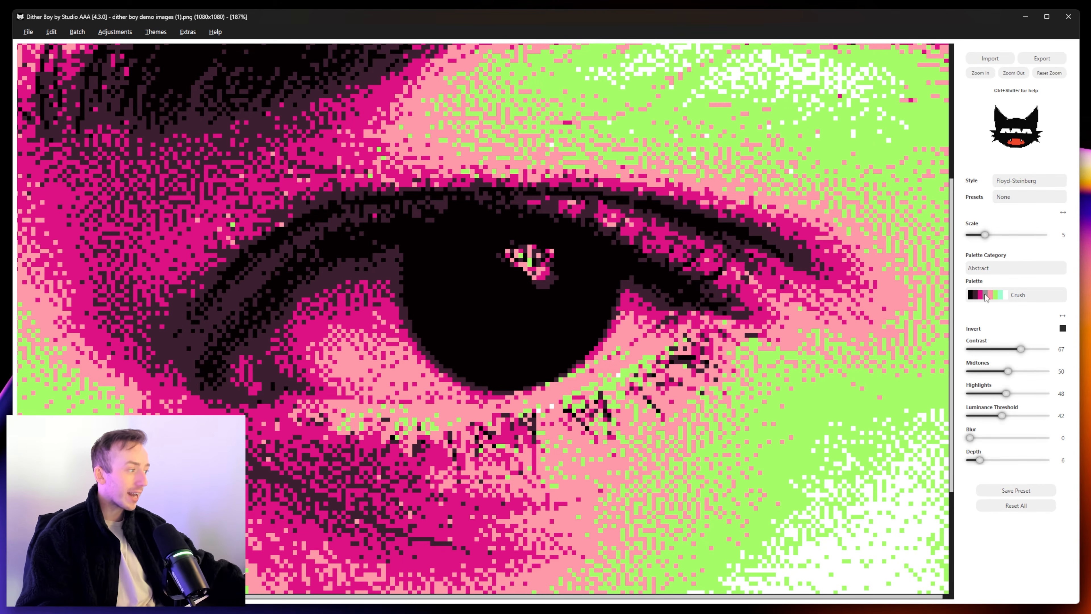
pyautogui.moveTo(1021, 348)
pyautogui.mouseDown()
pyautogui.moveTo(1004, 349)
pyautogui.moveTo(1046, 349)
pyautogui.moveTo(1020, 349)
pyautogui.mouseUp()
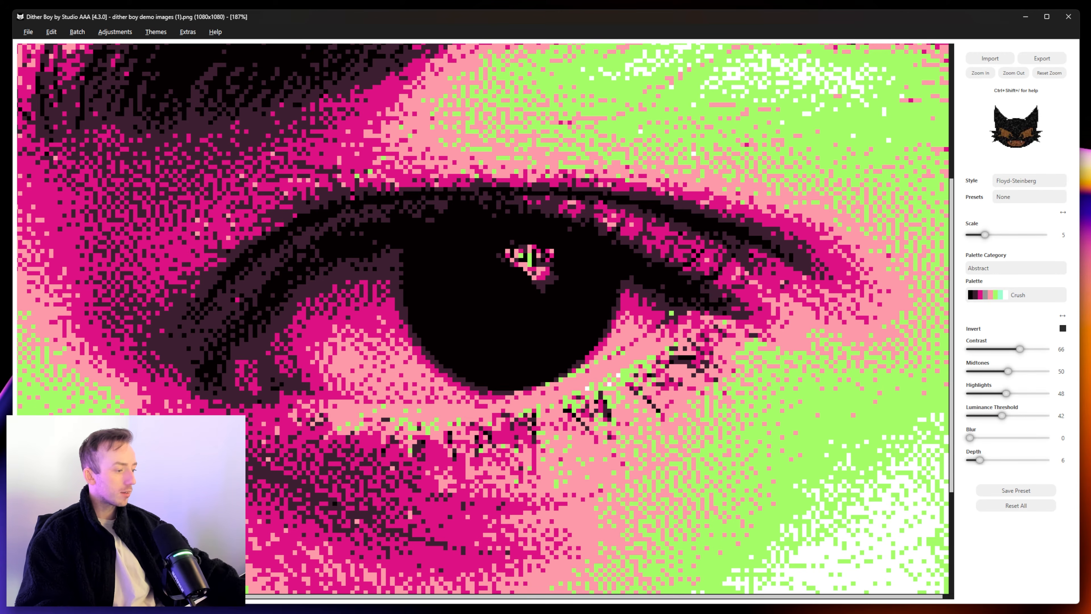
# Return to the development blog in the web browser and view its featured section and latest updates
pyautogui.hotkey('alt', 'Tab')
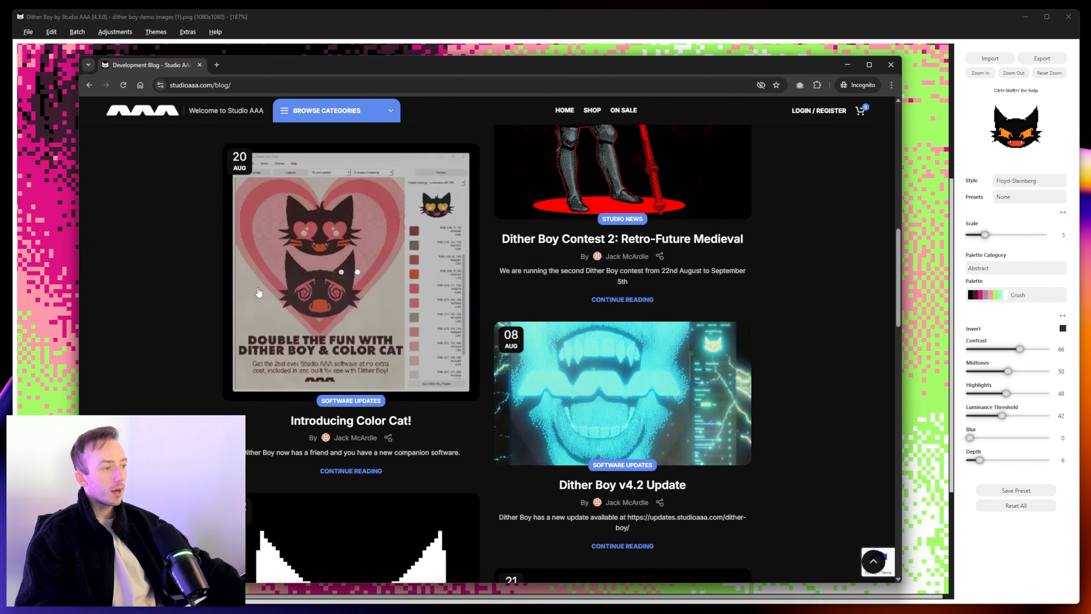
pyautogui.scroll(6, 483, 222)
pyautogui.scroll(4, 484, 225)
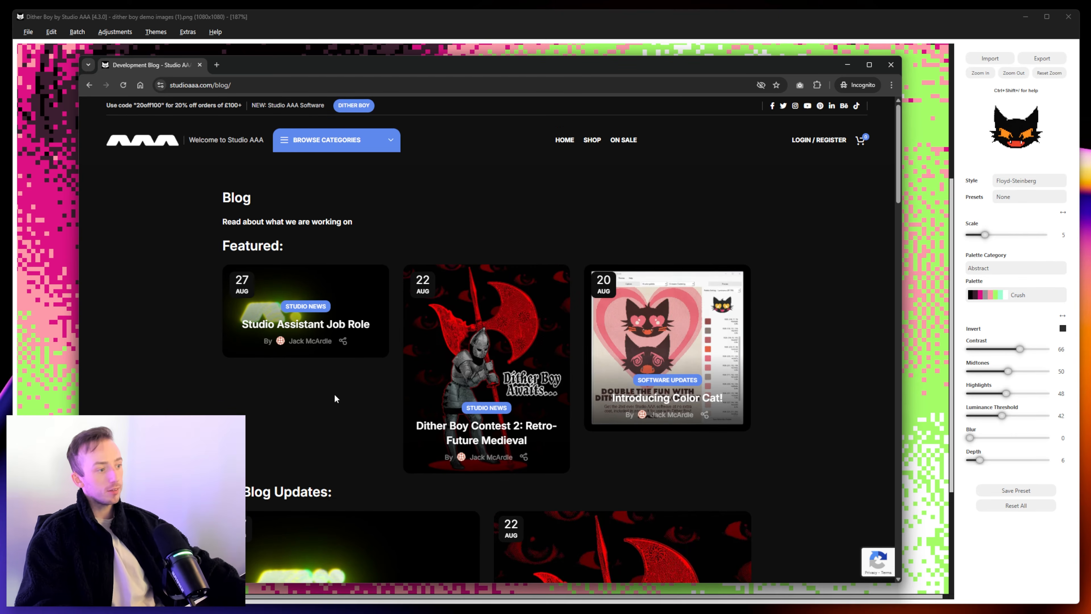
pyautogui.scroll(-4, 824, 368)
pyautogui.scroll(-2, 824, 365)
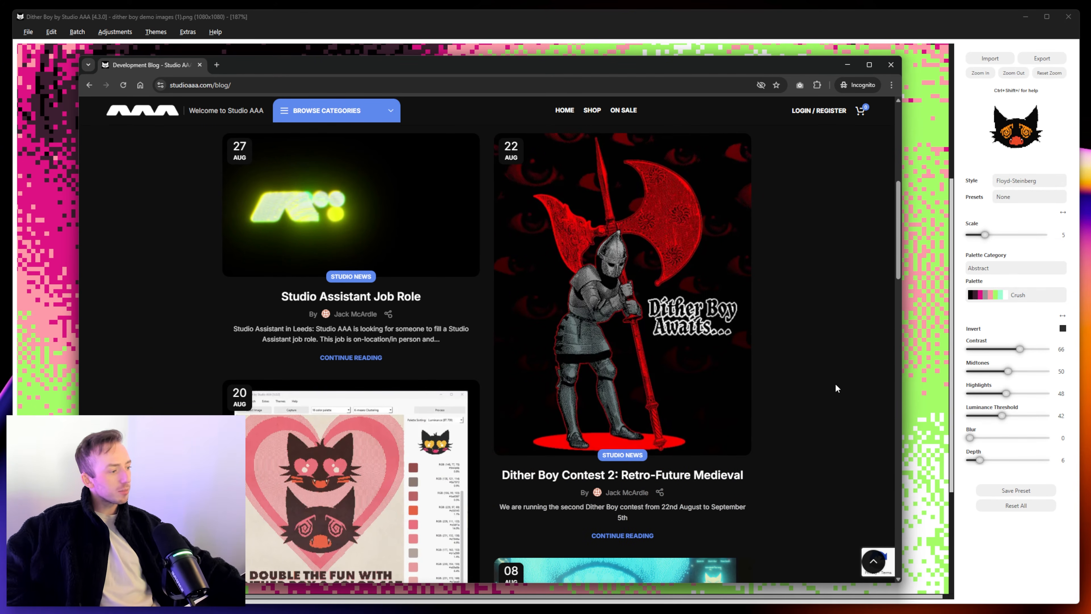
# Switch to Dither Boy and check the Lossless Export and color profile options in the settings, leaving them as they are
pyautogui.click(576, 32)
pyautogui.moveTo(285, 271); pyautogui.dragTo(273, 317)
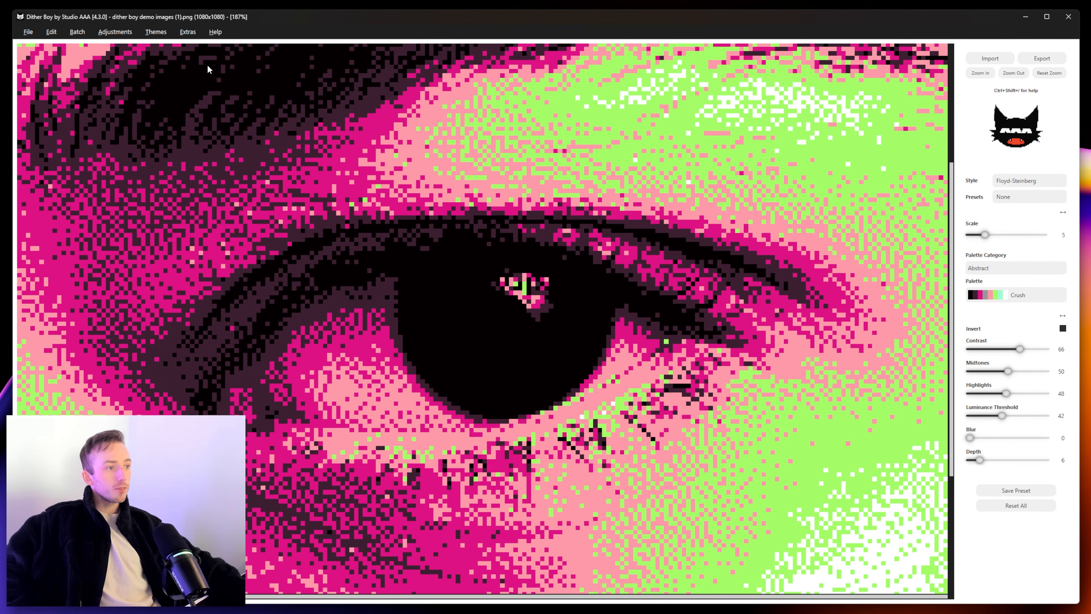
pyautogui.click(188, 31)
pyautogui.moveTo(218, 35)
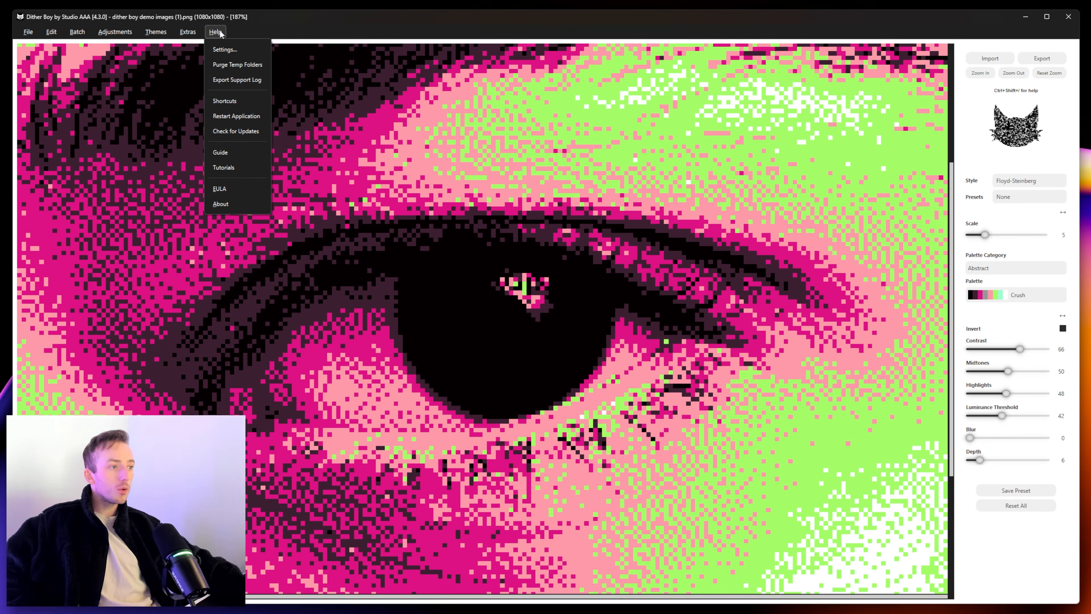
pyautogui.click(225, 50)
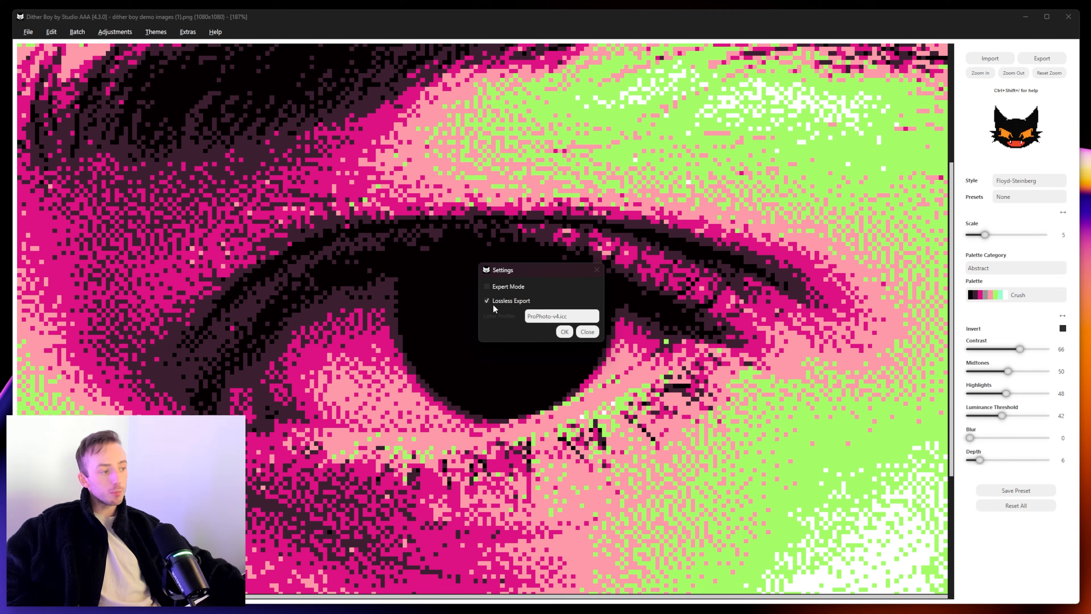
pyautogui.click(588, 331)
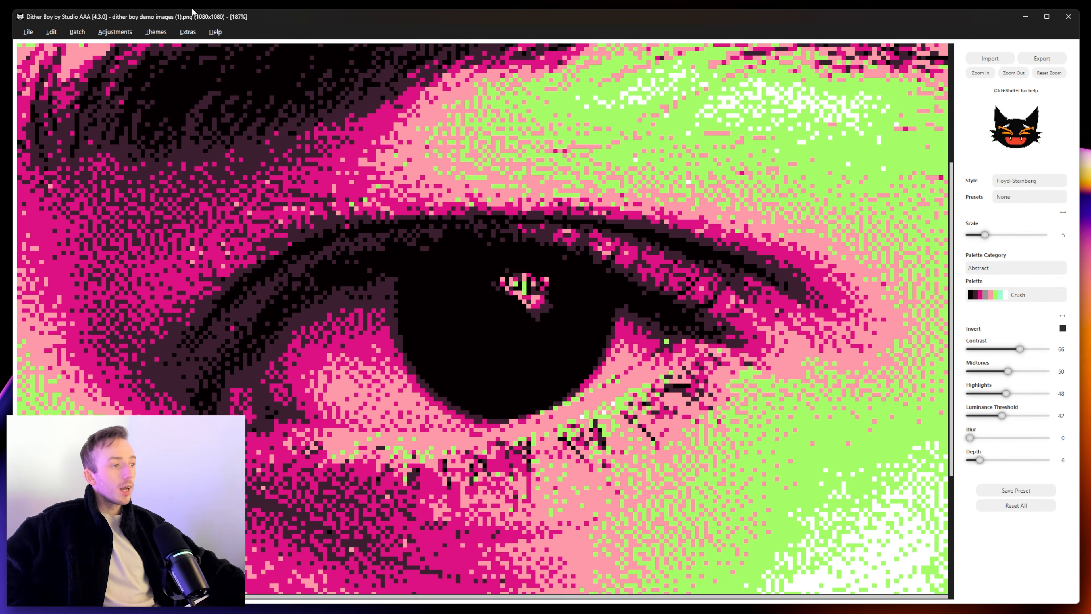
# Open the Dither Boy Palettes product page in the web browser from the application's extras
pyautogui.click(179, 36)
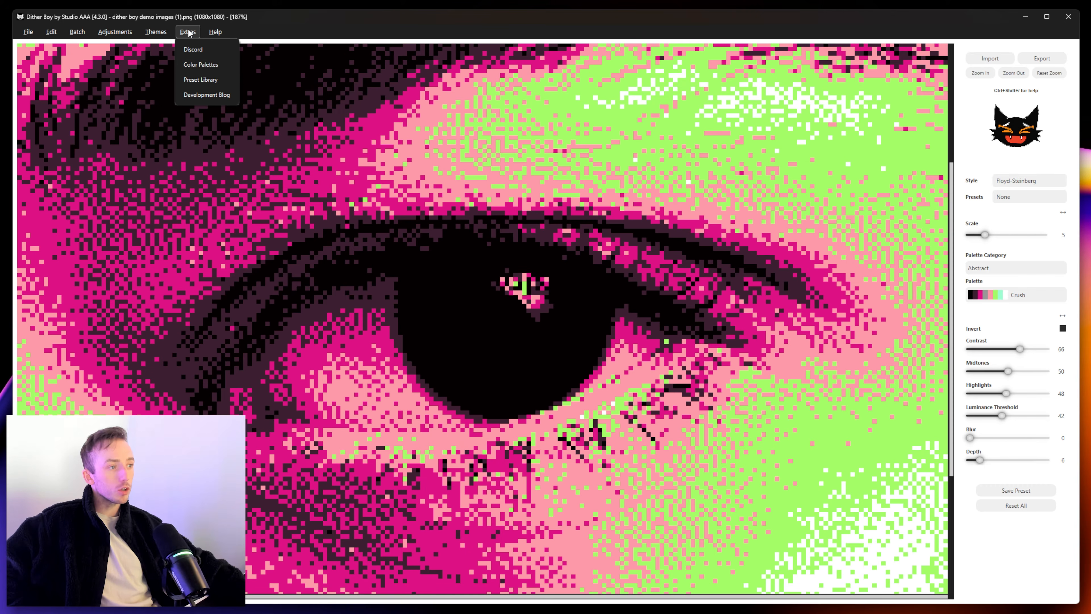
pyautogui.click(201, 64)
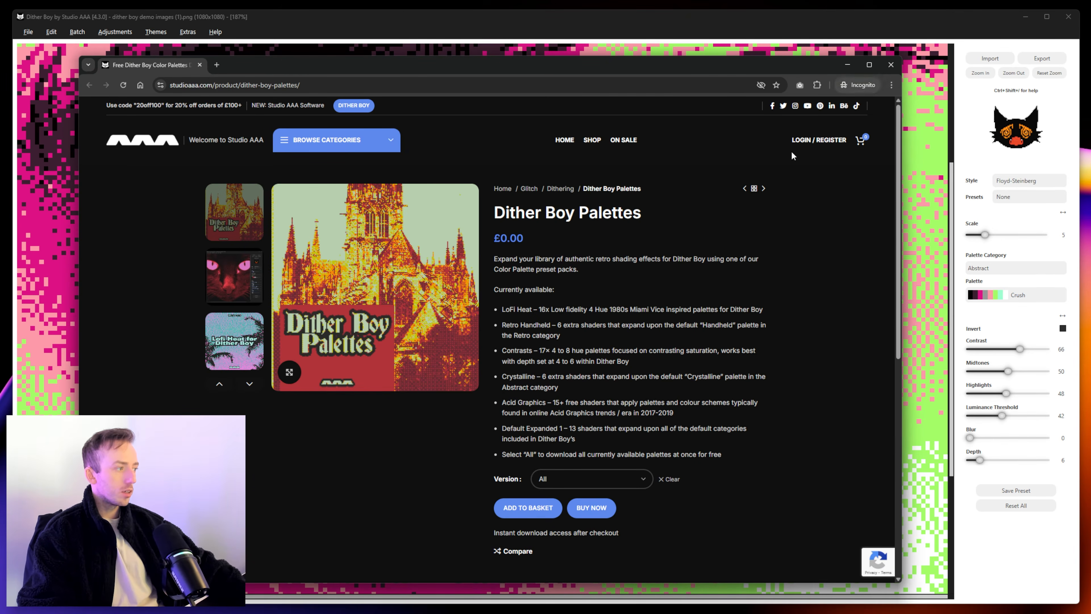
# Return to Dither Boy and apply the Superblush palette from the Acid Graphics category at depth 6
pyautogui.click(738, 29)
pyautogui.click(992, 267)
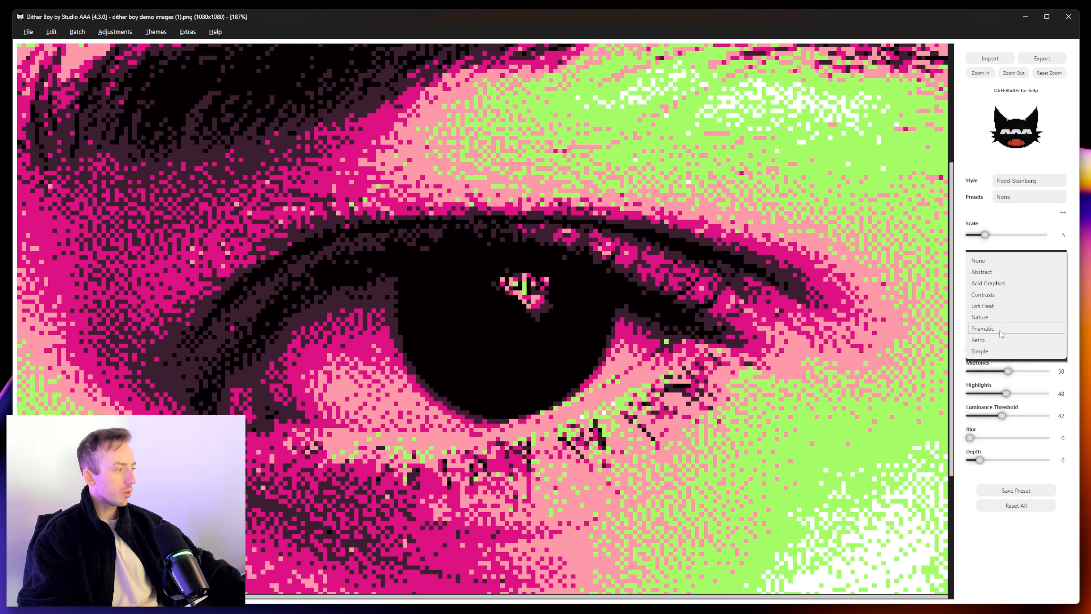
pyautogui.click(996, 283)
pyautogui.click(1000, 295)
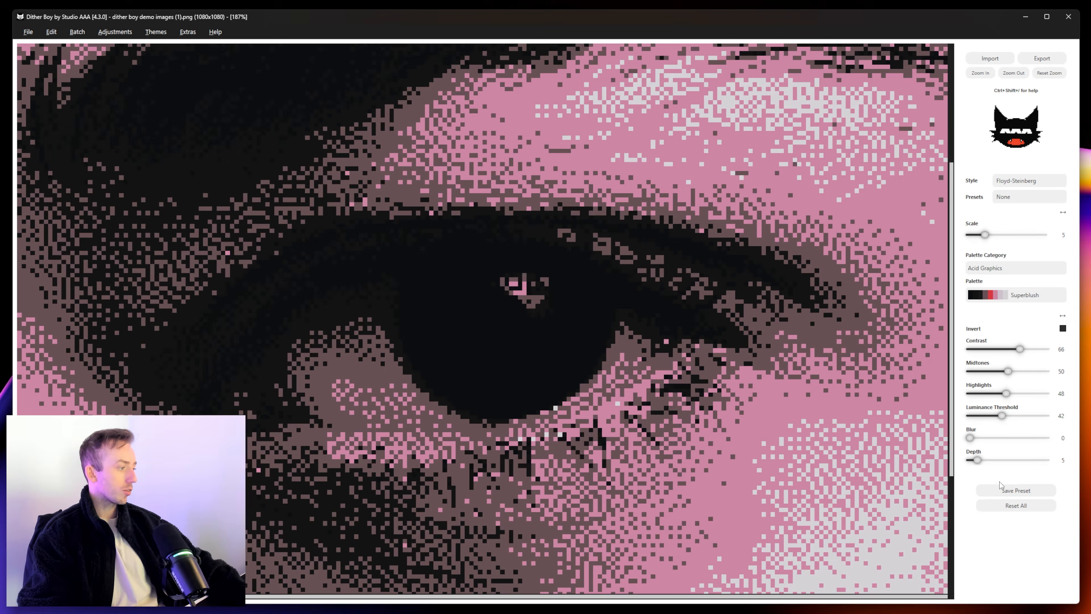
pyautogui.click(1017, 479)
pyautogui.moveTo(978, 460); pyautogui.dragTo(981, 460)
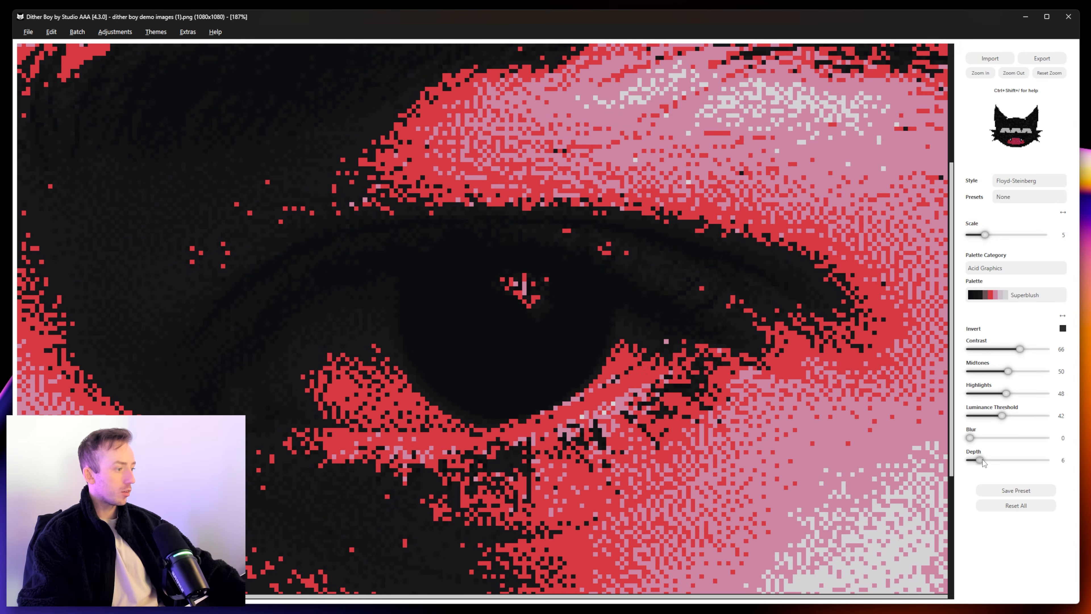
# Change the image to the Rosebushes palette and Two-Row-Sierra style, with contrast 49 and depth 8
pyautogui.click(1025, 300)
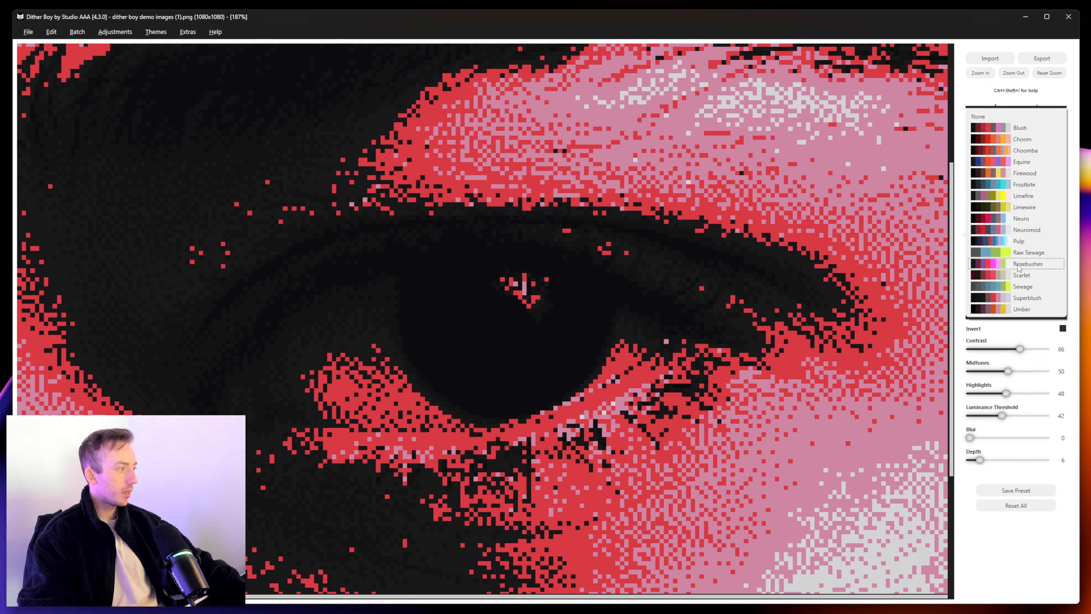
pyautogui.click(1028, 263)
pyautogui.moveTo(1020, 349); pyautogui.dragTo(1007, 349)
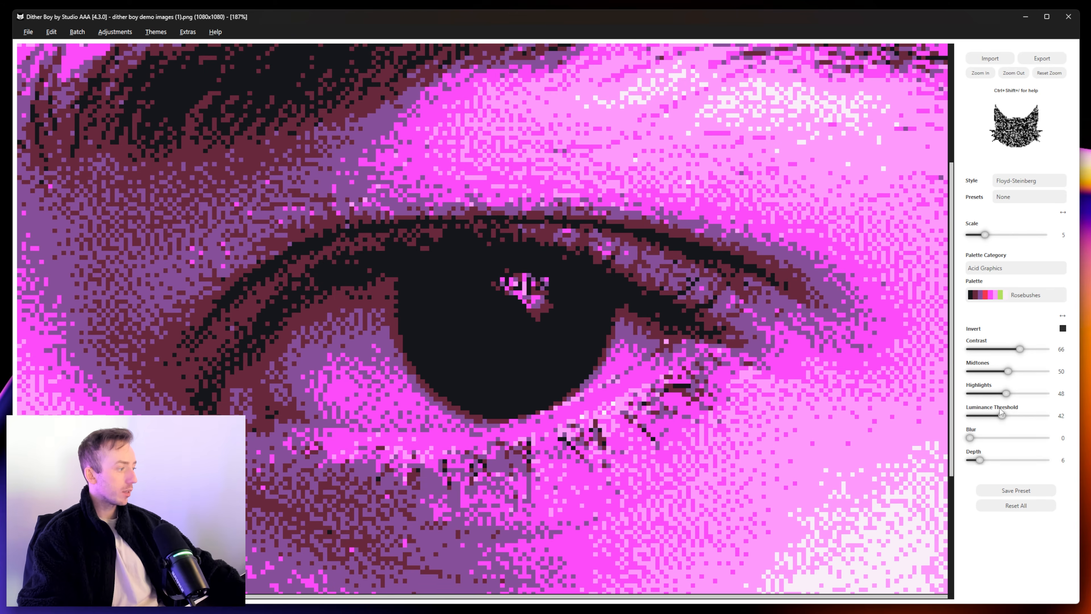
pyautogui.moveTo(980, 459); pyautogui.dragTo(985, 459)
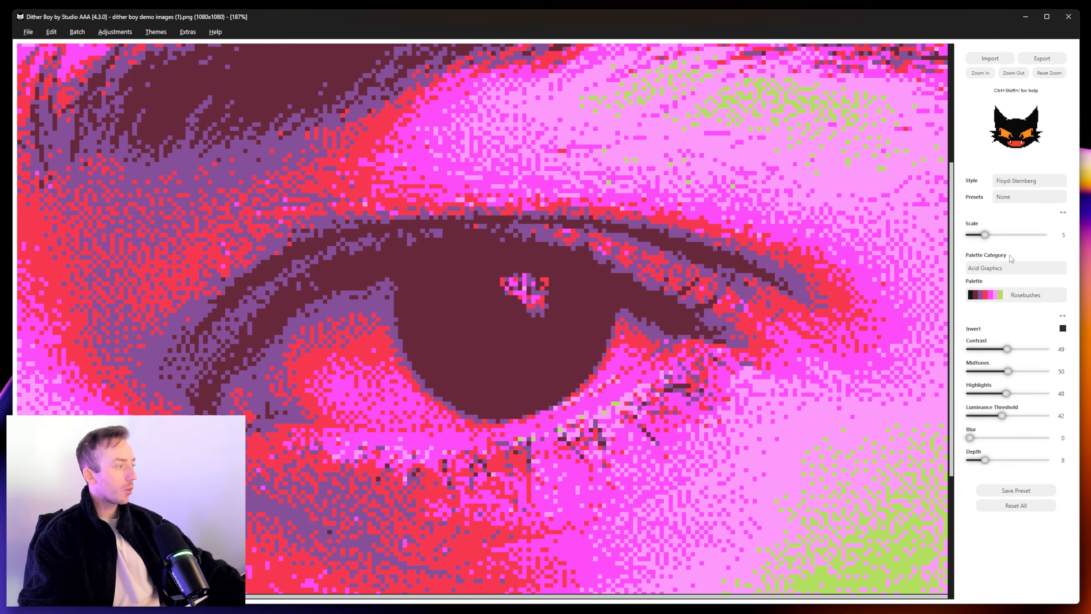
pyautogui.click(1022, 183)
pyautogui.click(1029, 235)
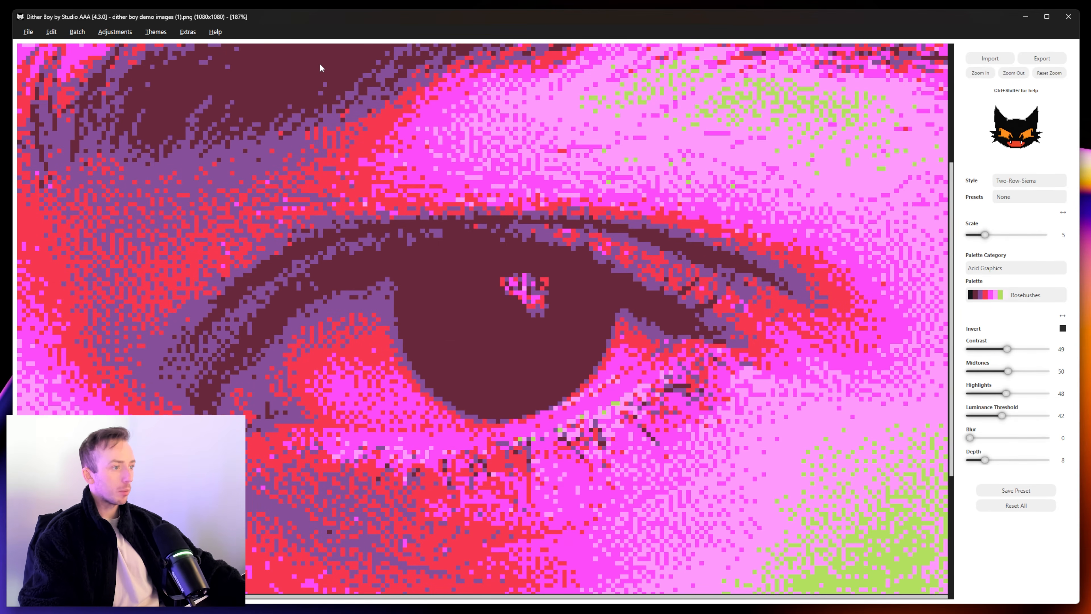
# Look over the application's extras, palette choices and palette categories, keeping Acid Graphics as the category
pyautogui.click(187, 31)
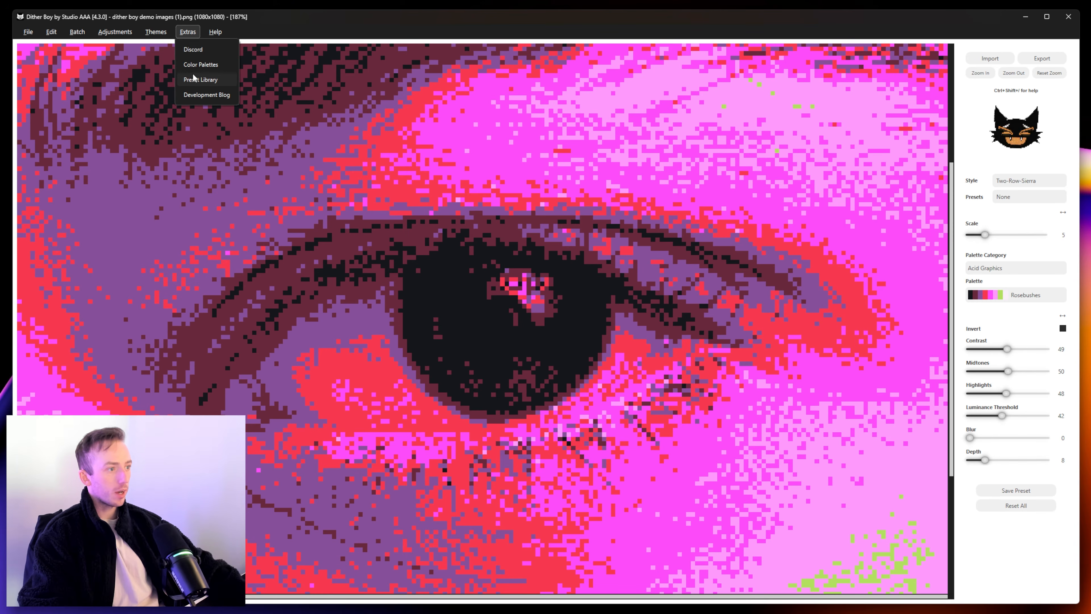
pyautogui.click(203, 66)
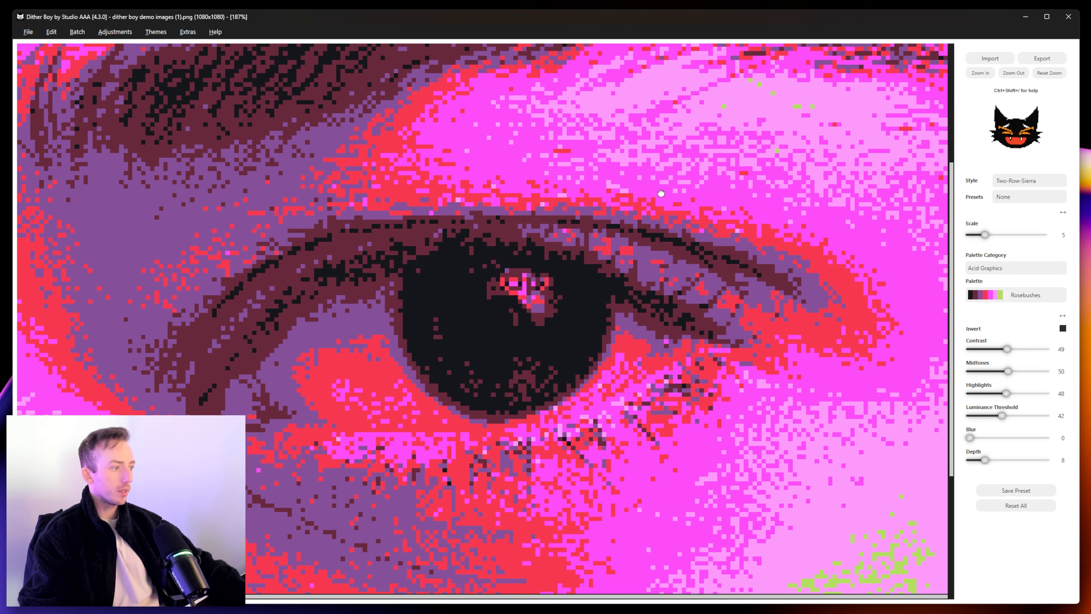
pyautogui.click(1019, 300)
pyautogui.click(949, 263)
pyautogui.click(1001, 266)
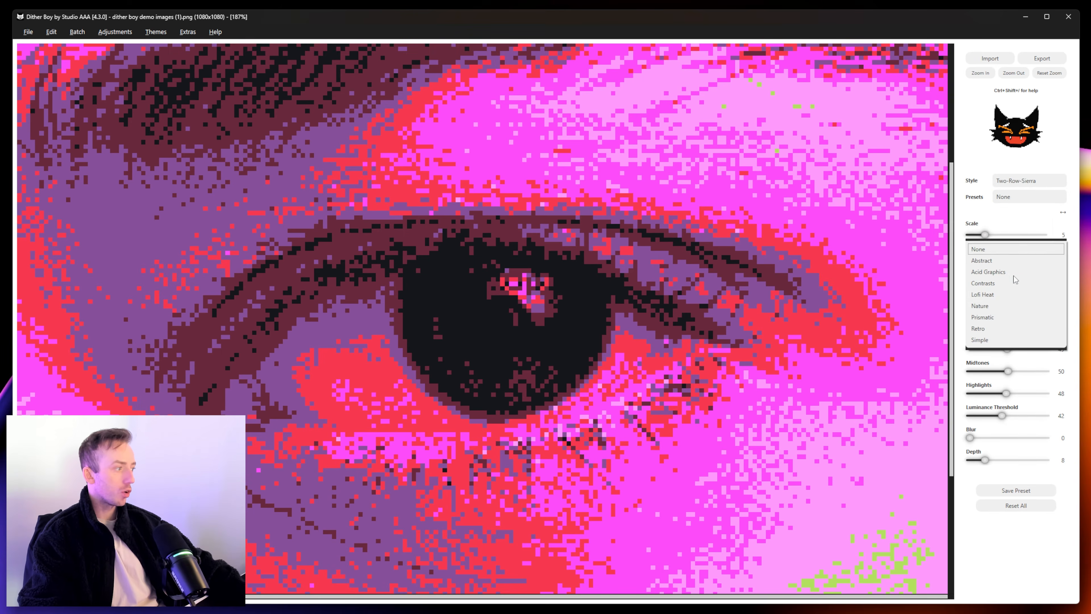
pyautogui.click(1001, 271)
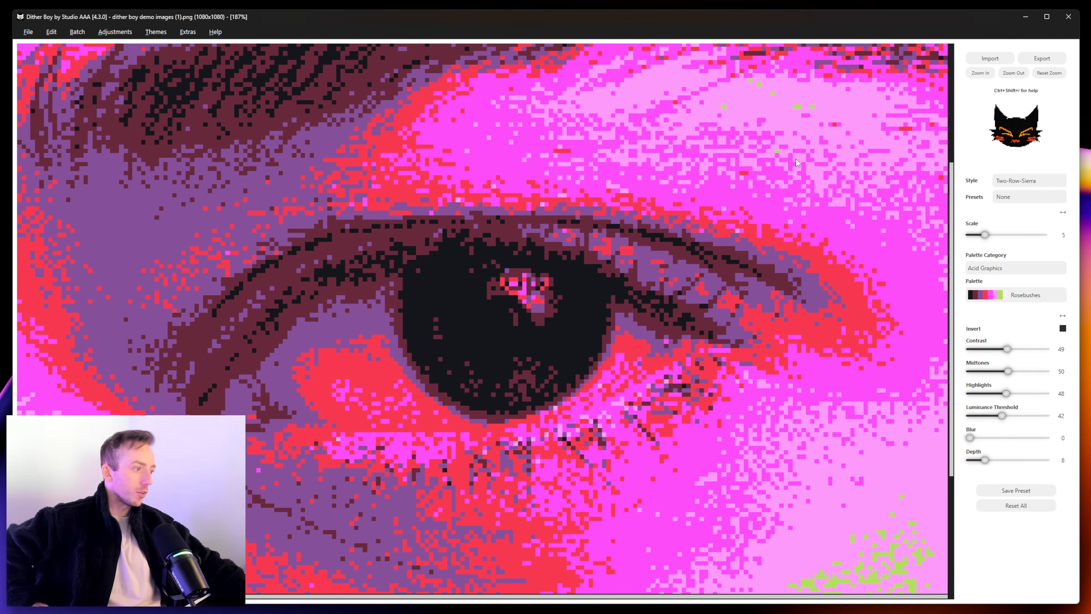
pyautogui.scroll(-1, 330, 172)
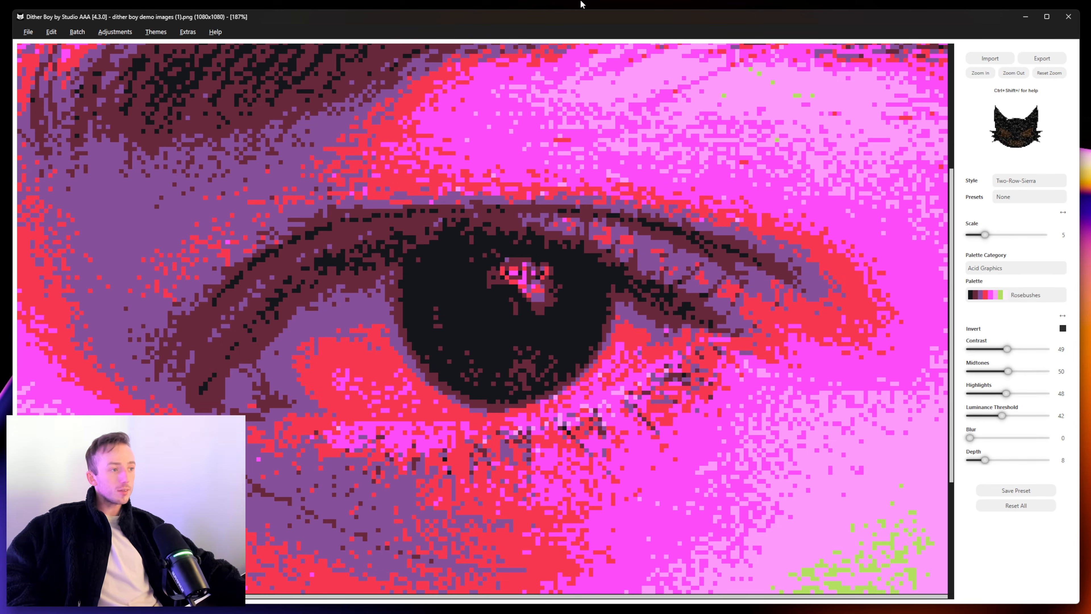
pyautogui.click(218, 34)
pyautogui.moveTo(186, 34)
pyautogui.click(534, 95)
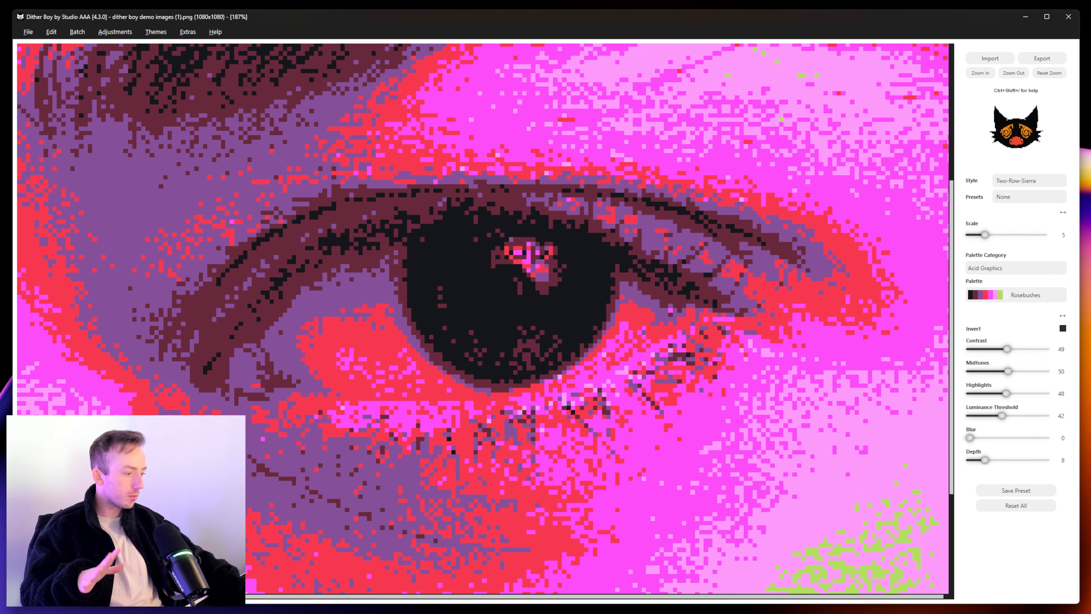
# Switch to the web browser showing the Dither Boy Palettes product page
pyautogui.hotkey('alt', 'Tab')
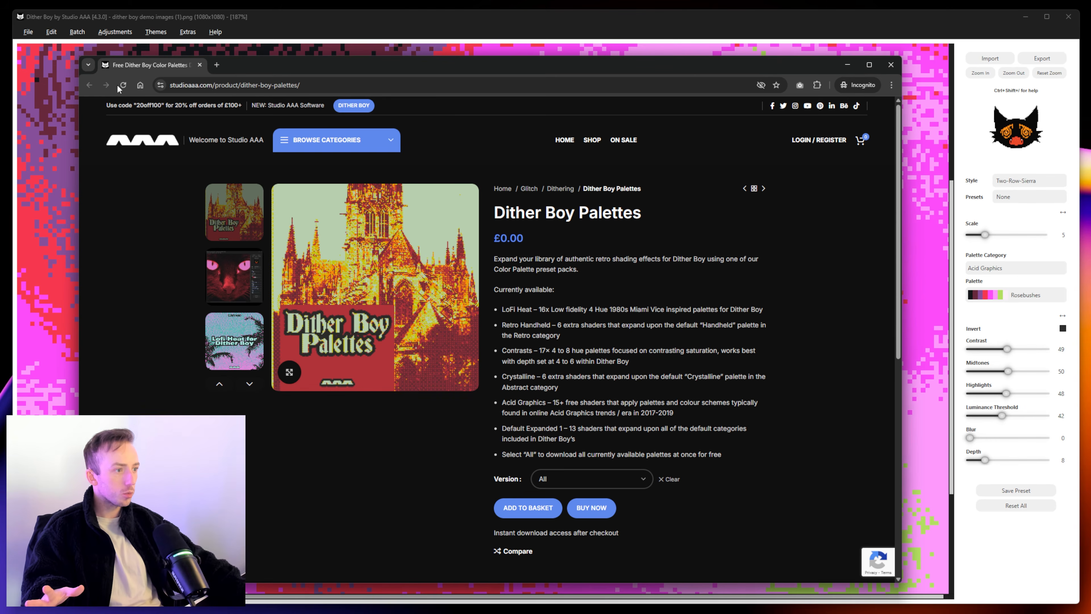
# Go back to the Studio AAA contact page in the browser and return to Dither Boy
pyautogui.click(92, 87)
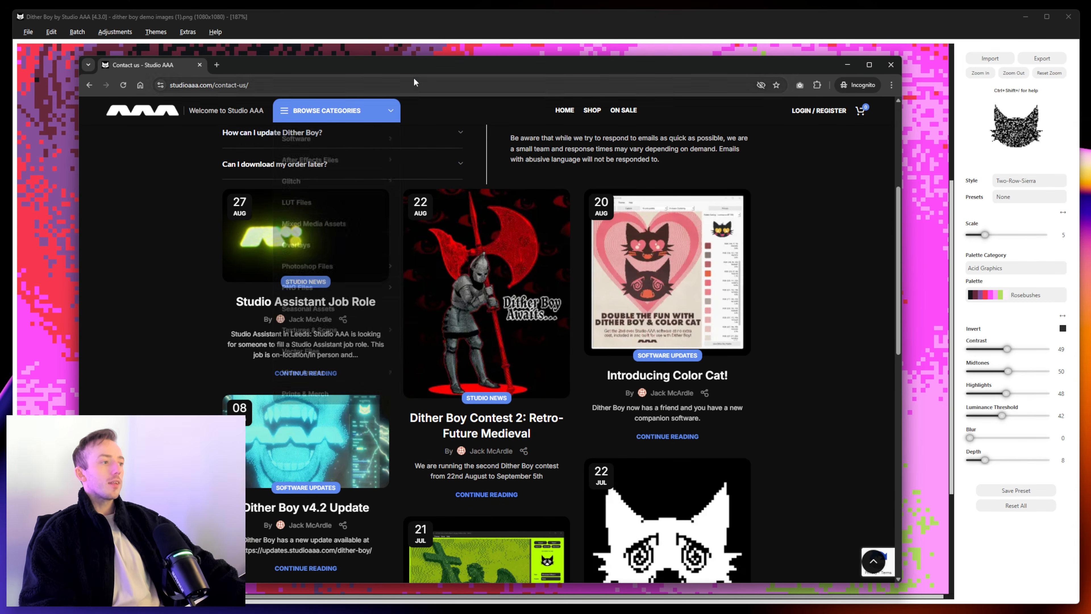
pyautogui.click(449, 28)
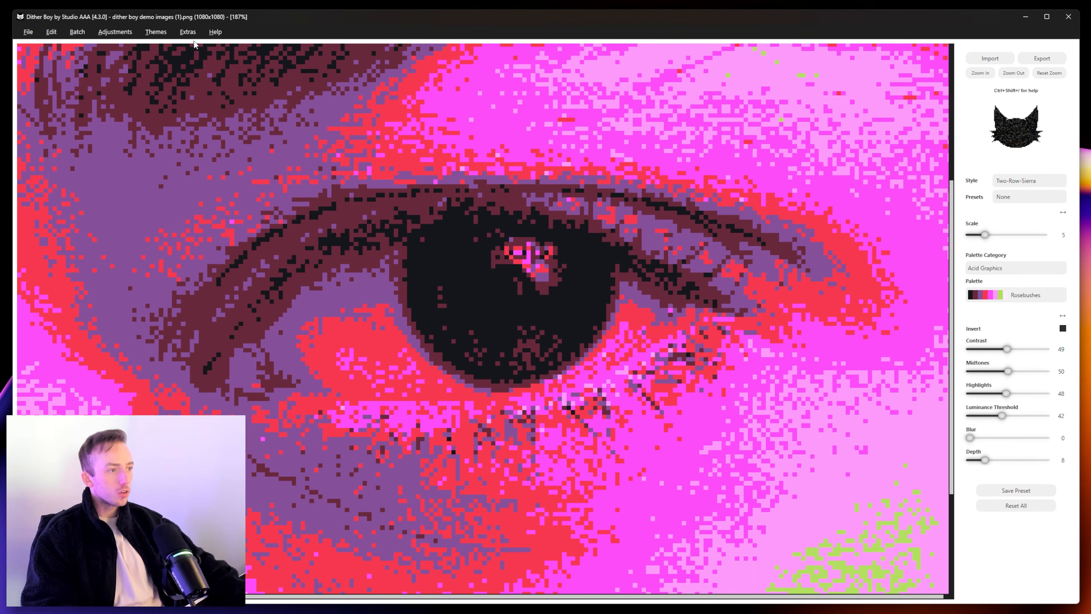
# Open the application settings to view the expert mode and lossless export options, and close them without changes
pyautogui.click(199, 33)
pyautogui.click(182, 29)
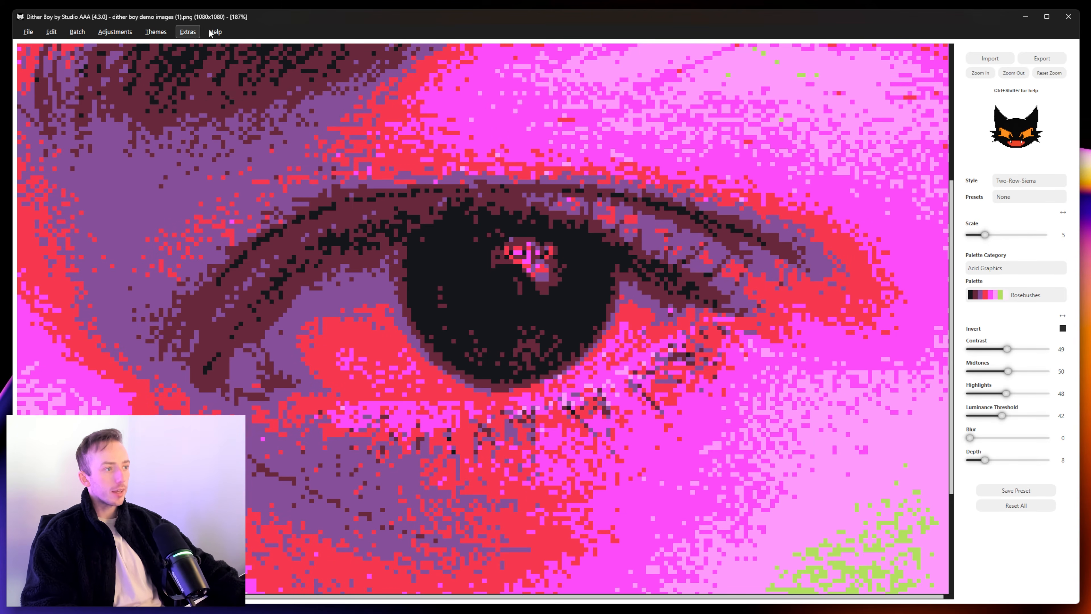
pyautogui.click(215, 32)
pyautogui.click(232, 49)
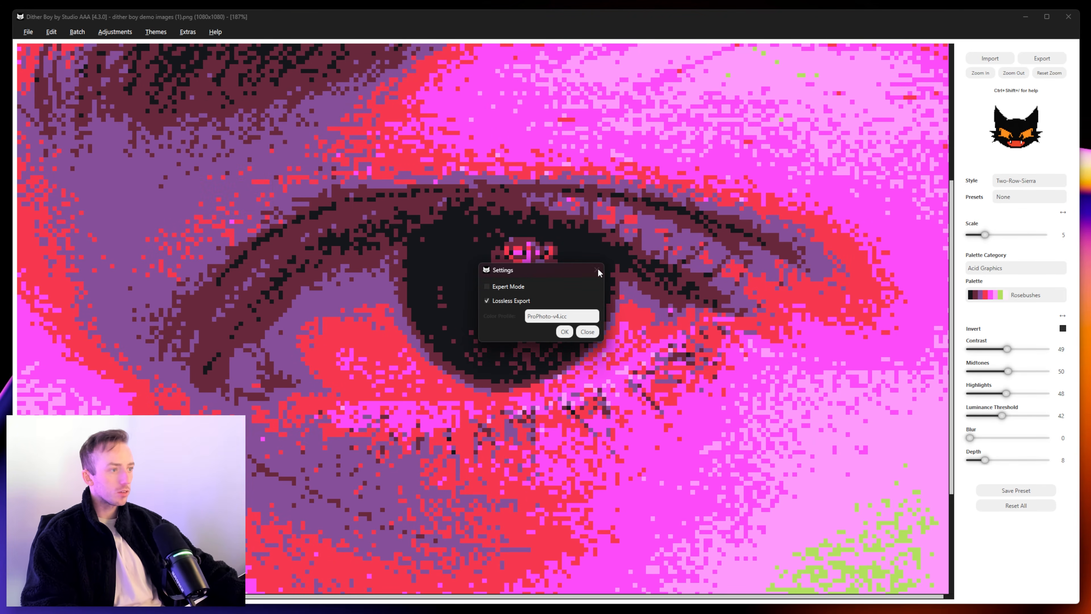
pyautogui.click(587, 332)
# Look over the available extras and the help and support options without choosing any
pyautogui.click(188, 32)
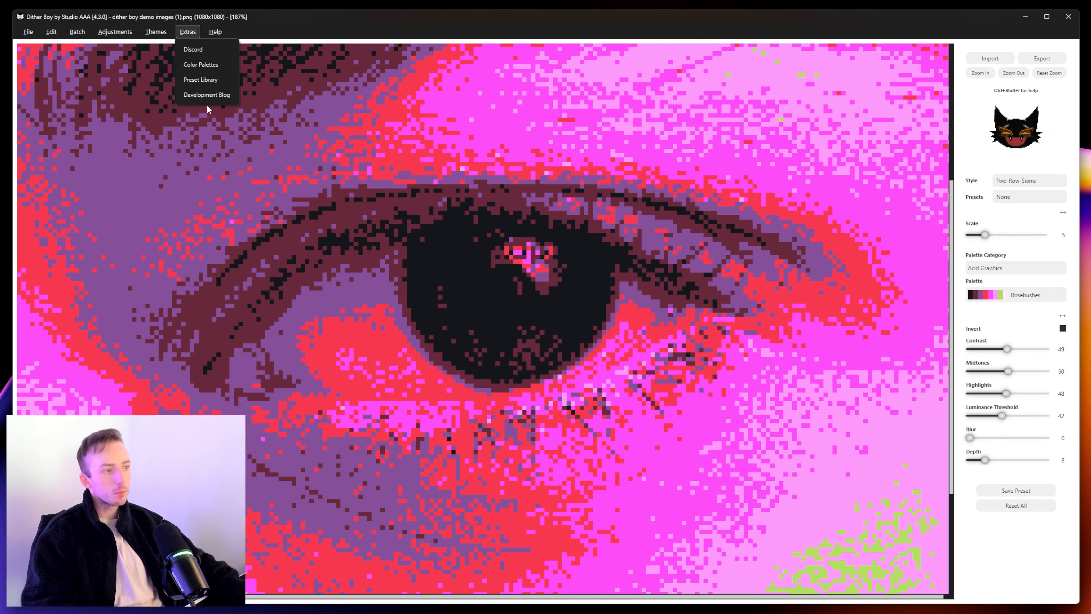
pyautogui.click(188, 32)
pyautogui.click(215, 31)
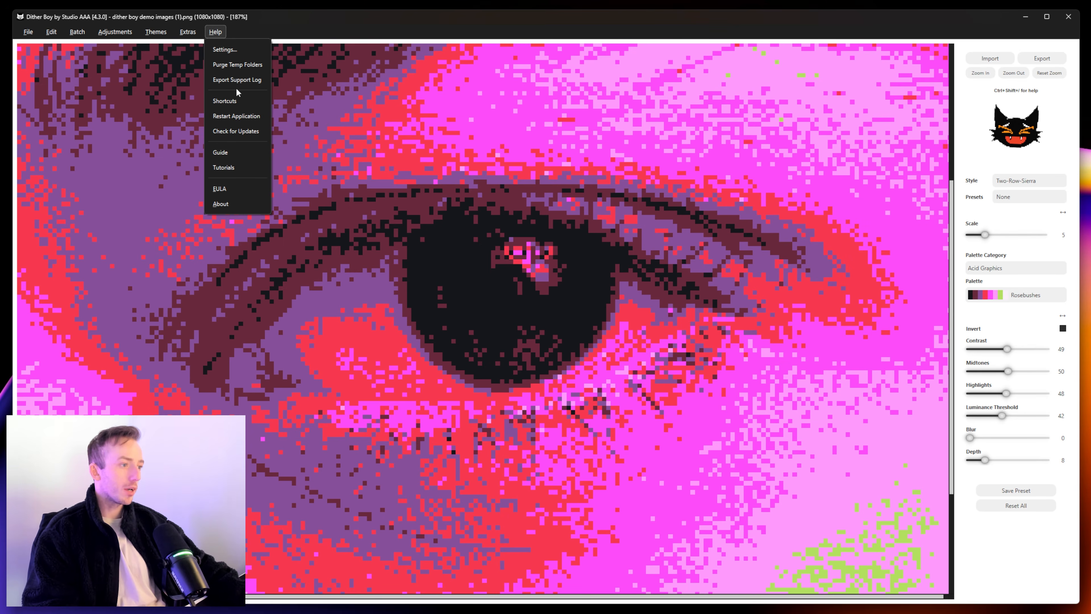
pyautogui.click(642, 282)
# Set the contrast of the Rosebushes-dithered eye image to 56
pyautogui.moveTo(642, 282); pyautogui.dragTo(551, 296)
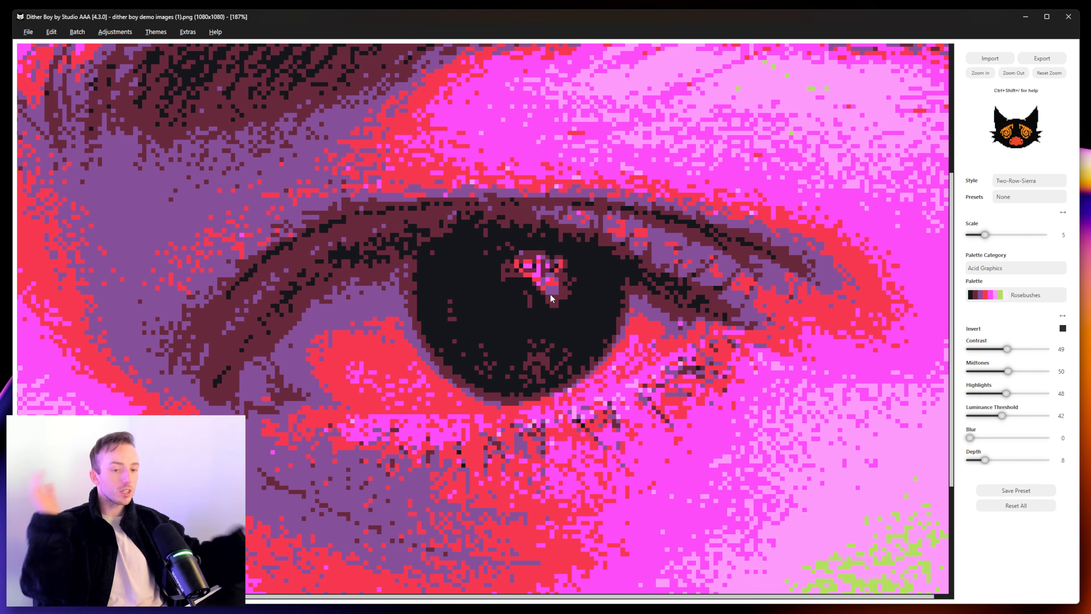
pyautogui.moveTo(664, 289); pyautogui.dragTo(675, 309)
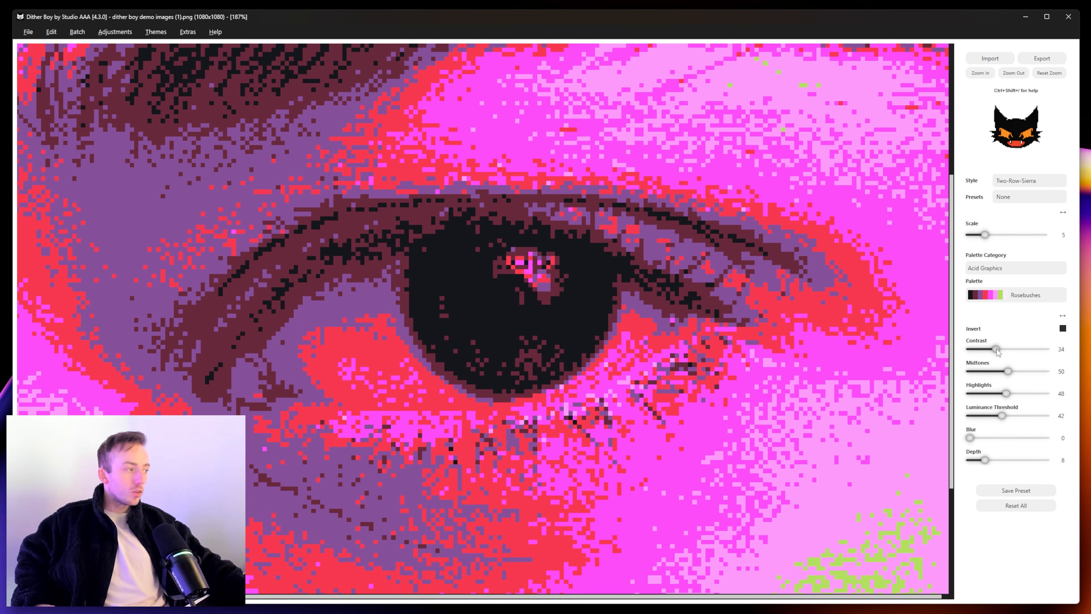
pyautogui.moveTo(1007, 349); pyautogui.dragTo(1013, 350)
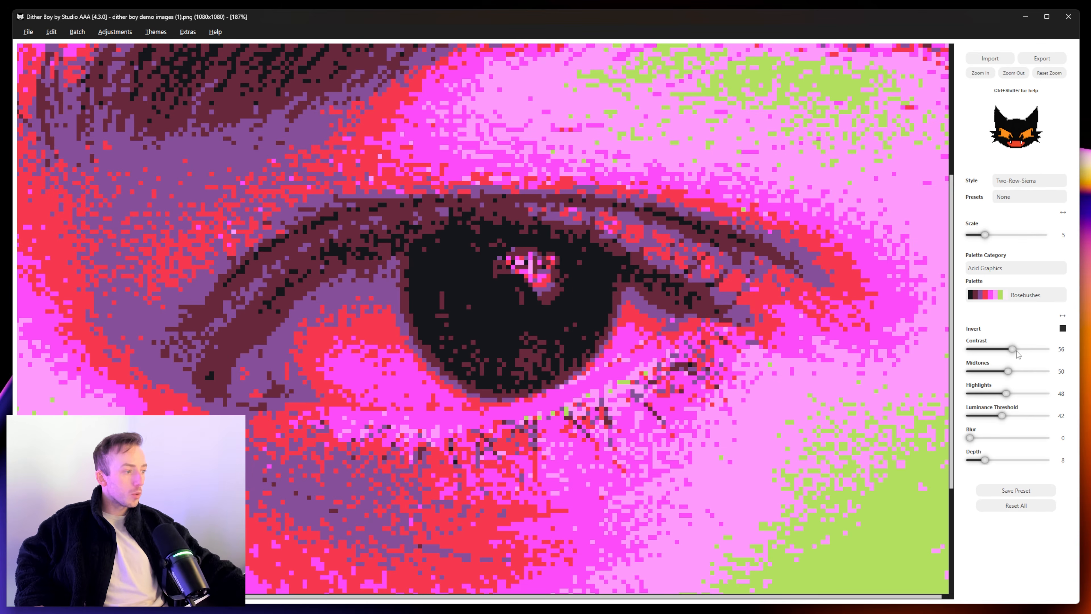